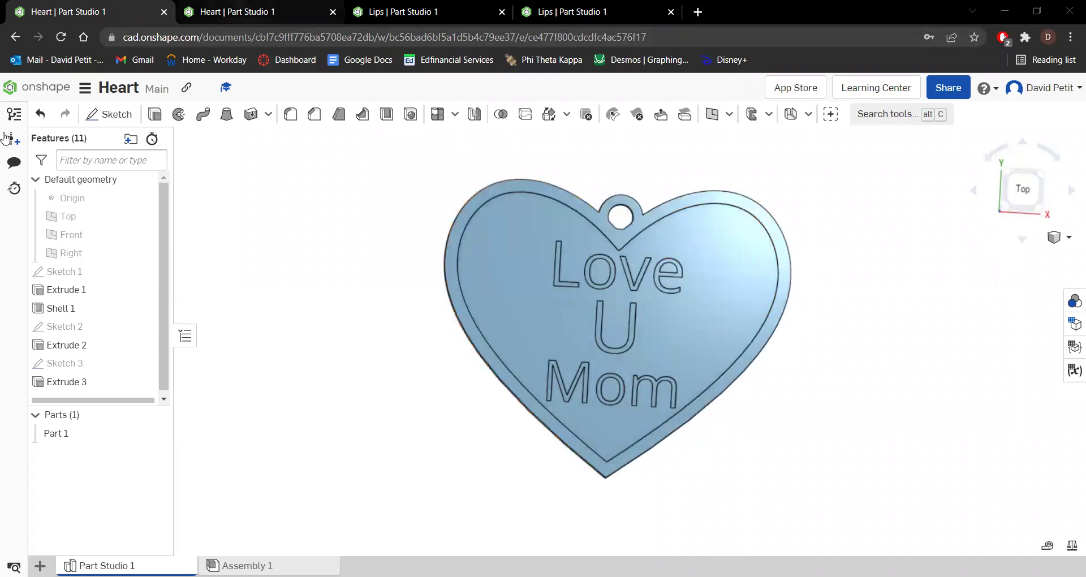
Switch to the empty Heart document and start a sketch on the Top plane, viewed straight from above.
key("ctrl+Tab")
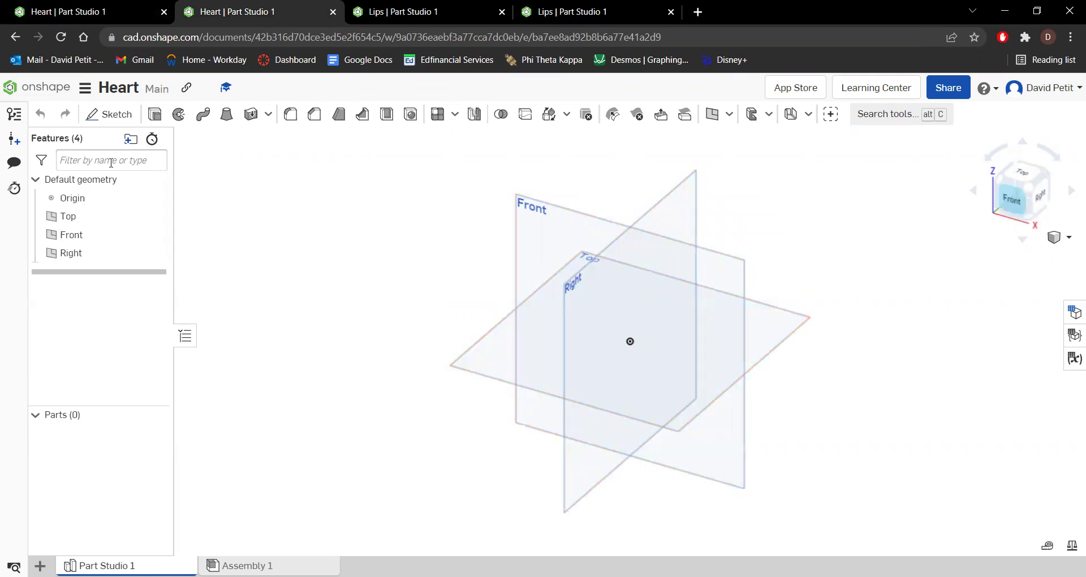
left_click(108, 113)
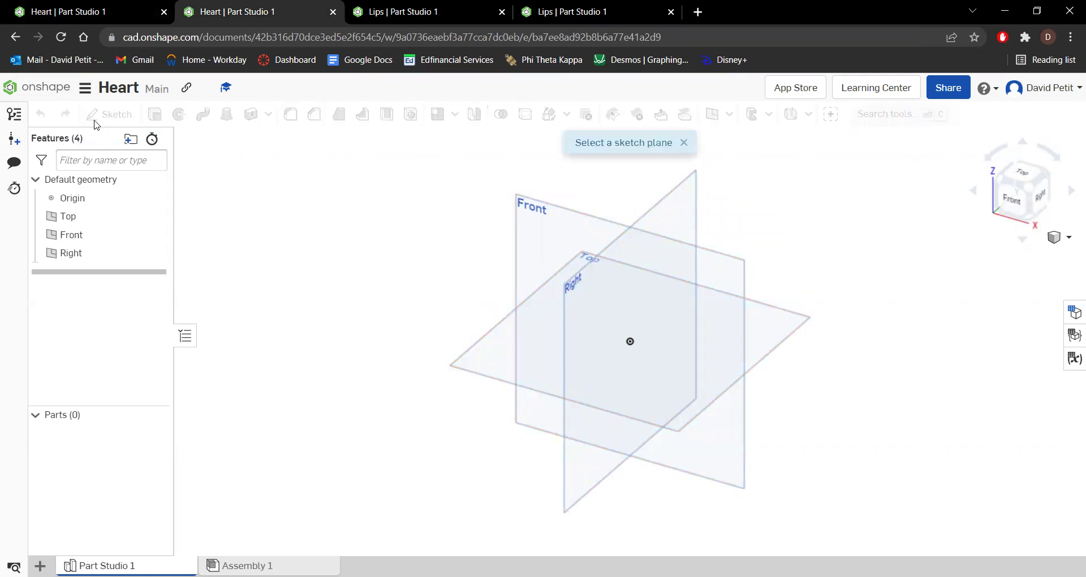
left_click(491, 360)
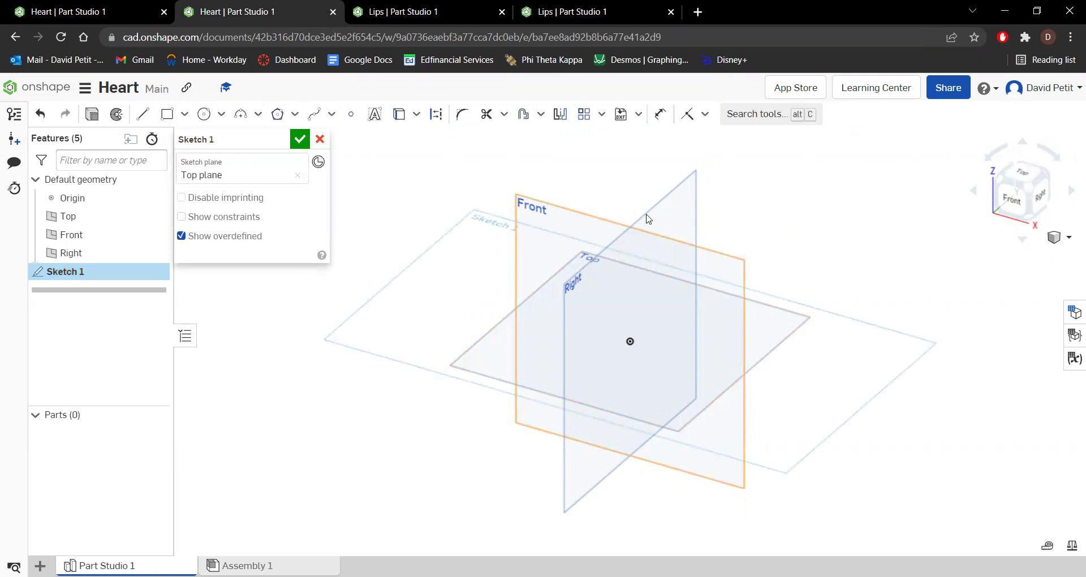
left_click(1023, 175)
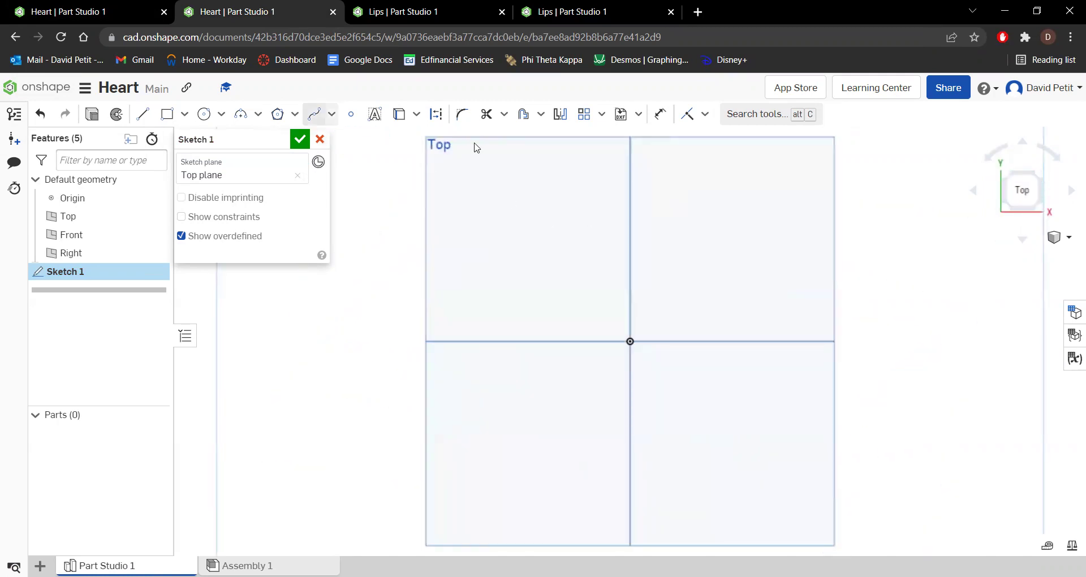
Sketch a vertical construction line about 133 mm long passing through the origin.
left_click(145, 116)
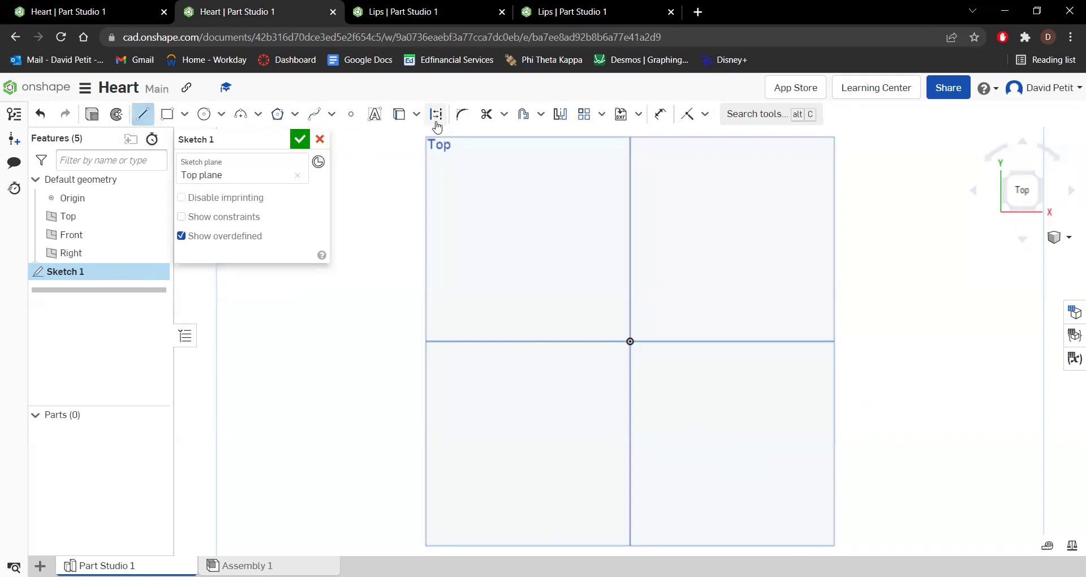
left_click(436, 114)
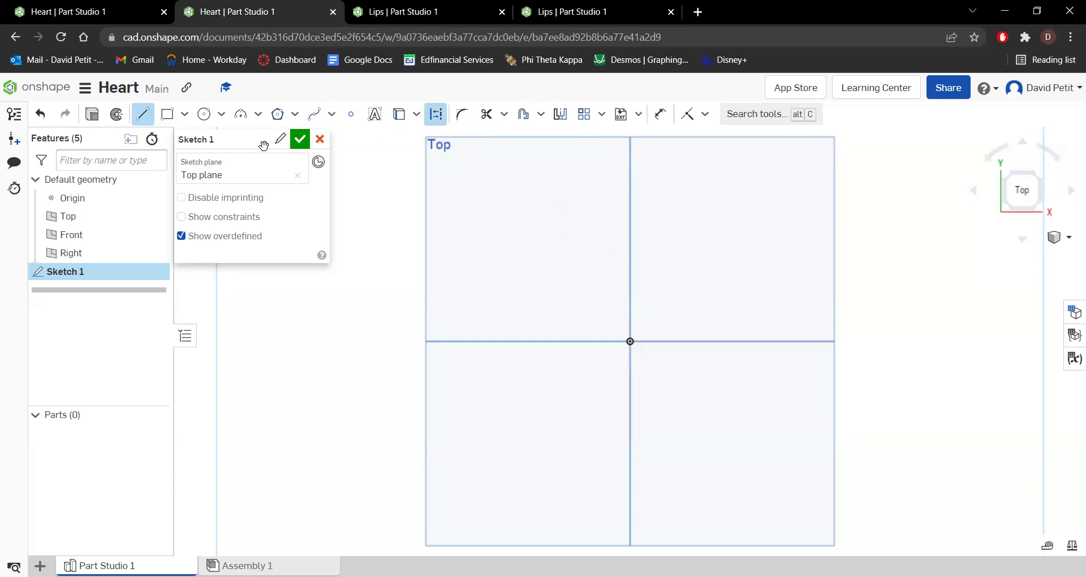
left_click(630, 155)
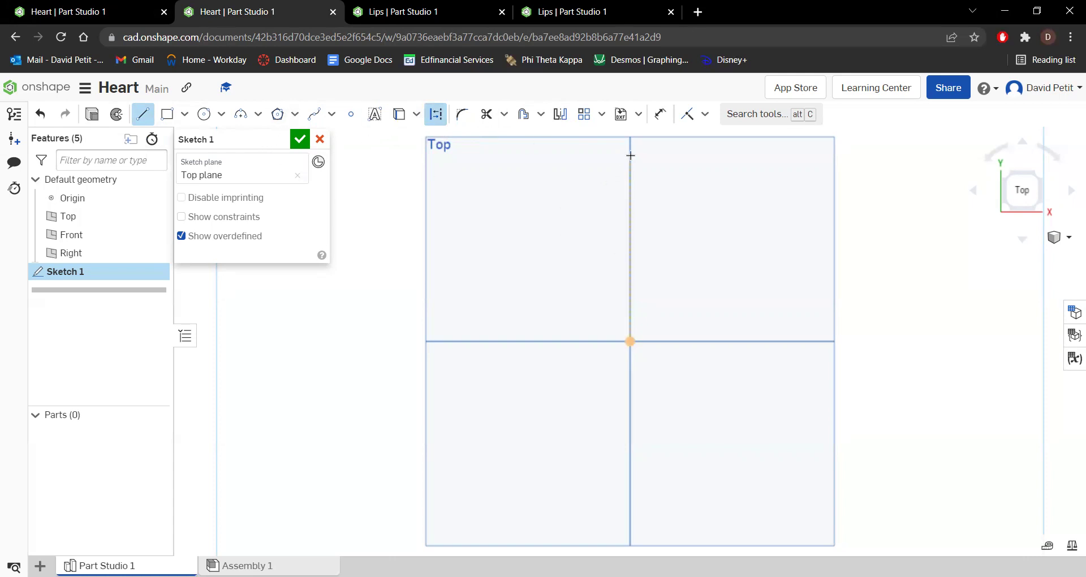
left_click(630, 517)
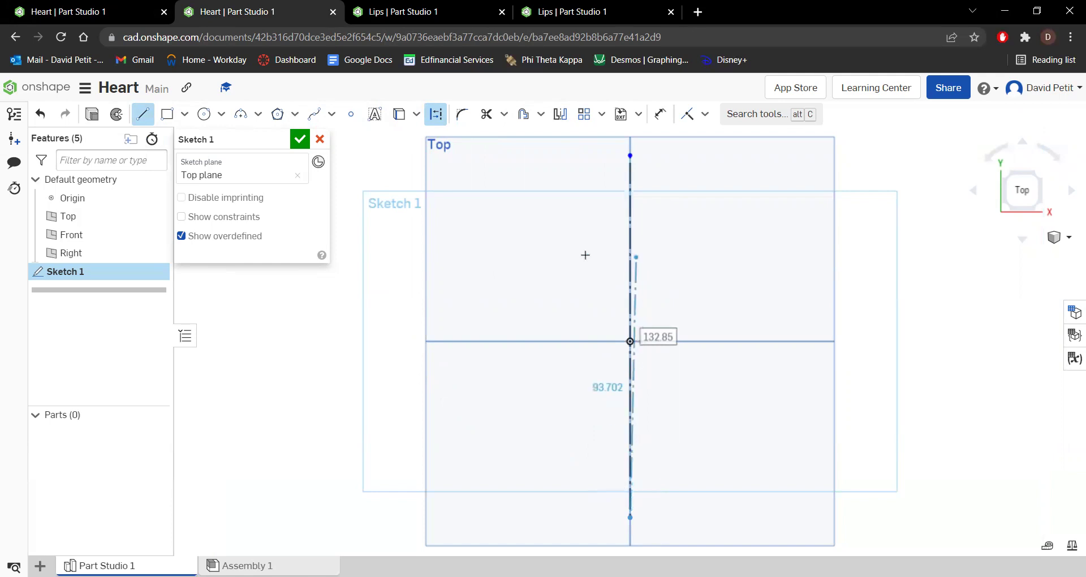
key("Escape")
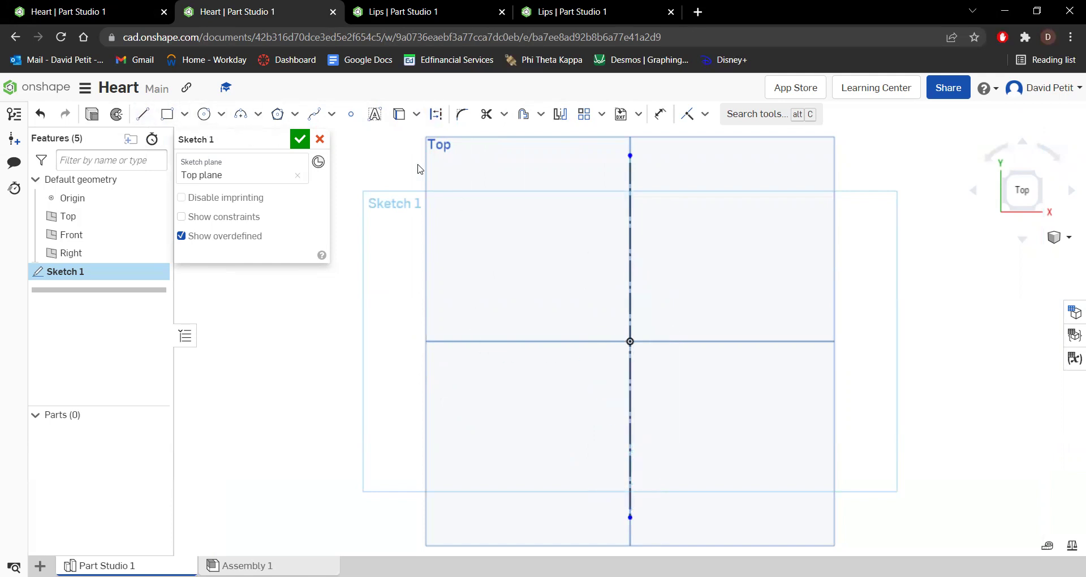
Draw a four-point spline shaping the heart's left half, starting on the construction line above the origin and ending on it below.
left_click(314, 116)
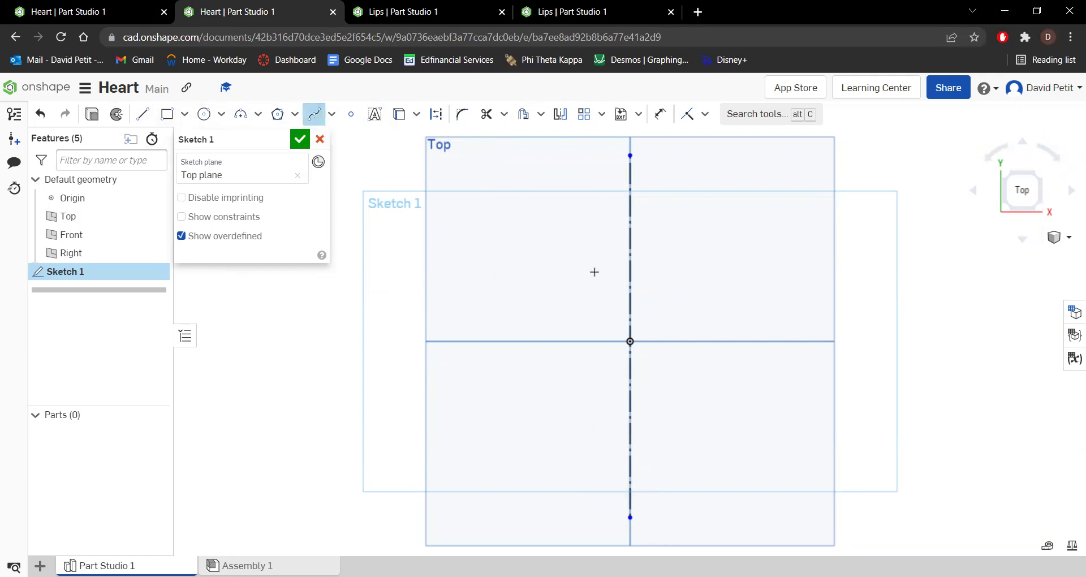
left_click(629, 282)
left_click(577, 253)
left_click(520, 295)
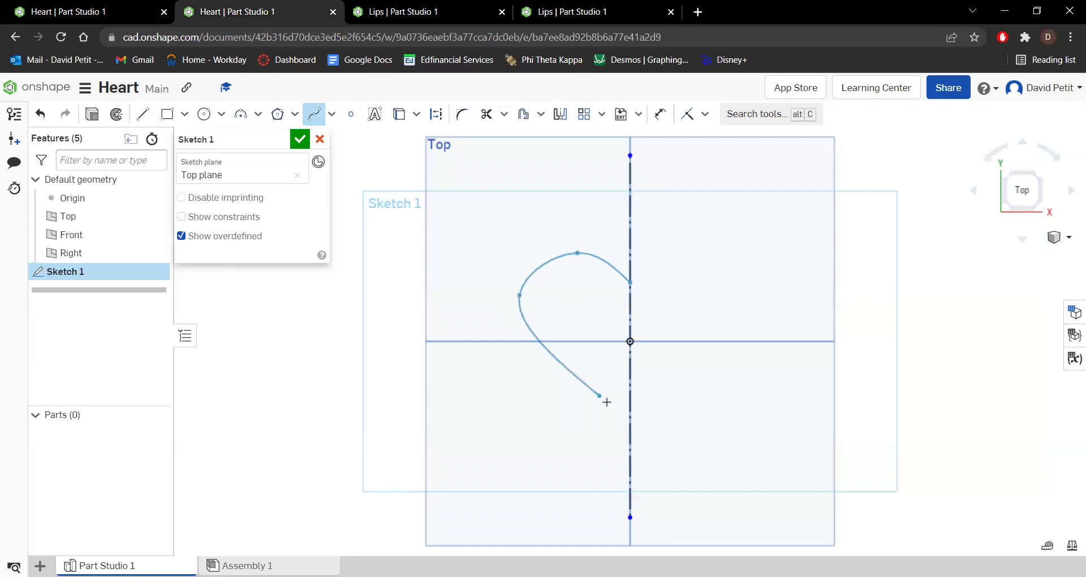
left_click(630, 407)
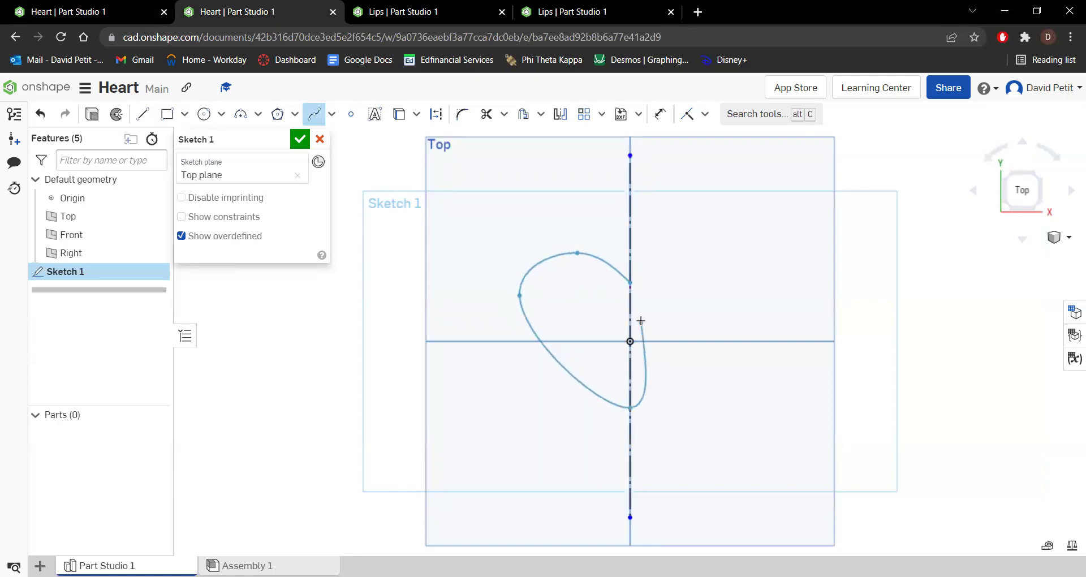
double_click(611, 360)
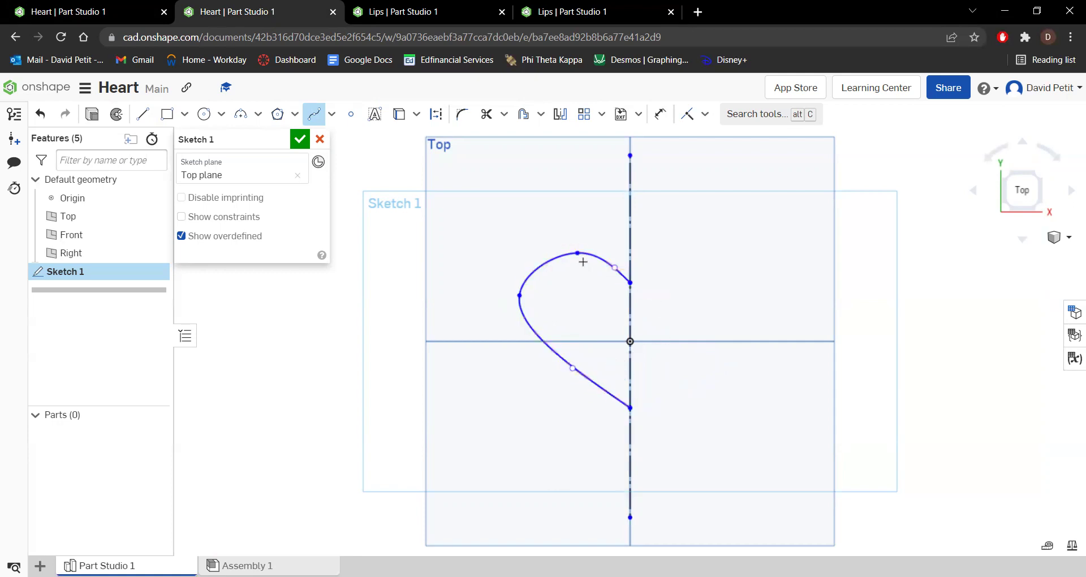
Reshape the half-heart spline by moving its upper and outer-left points and its upper tangent handle to round the lobe.
left_click(313, 114)
left_click_drag(576, 252, 558, 251)
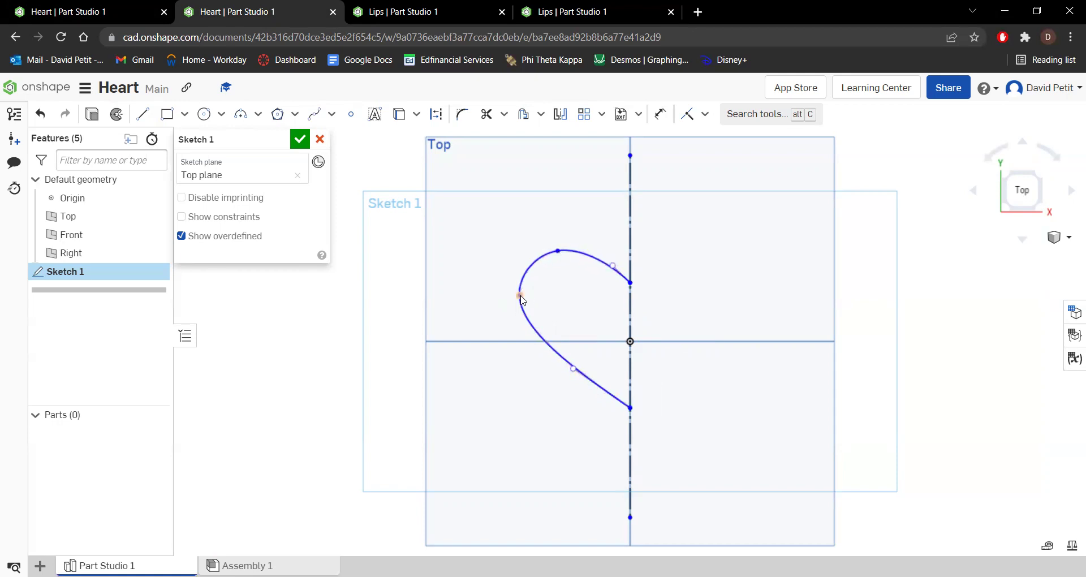
left_click_drag(524, 310, 528, 310)
left_click_drag(571, 258, 613, 262)
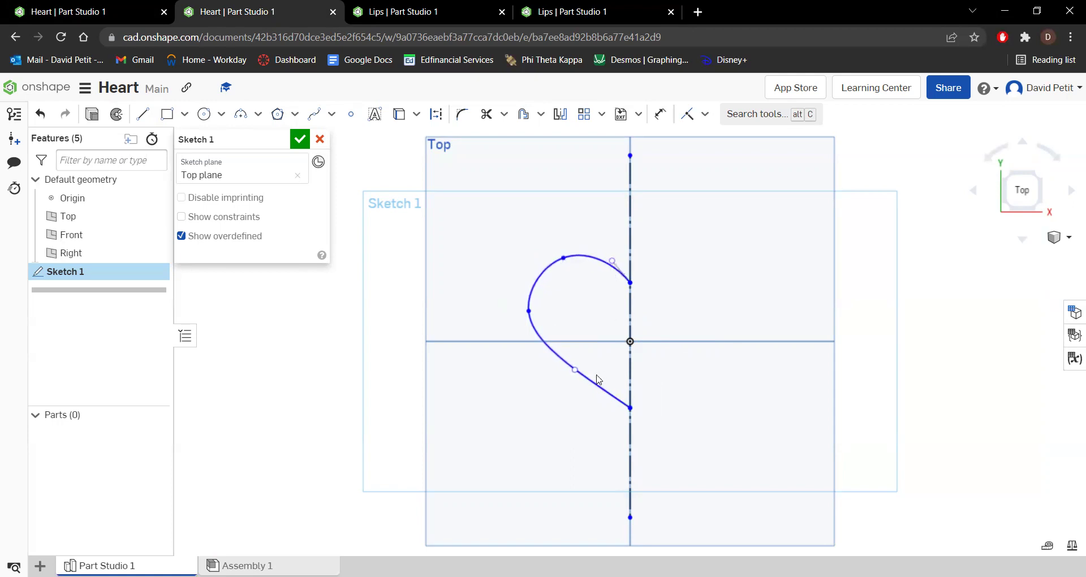
left_click_drag(529, 316, 527, 312)
left_click_drag(566, 261, 614, 260)
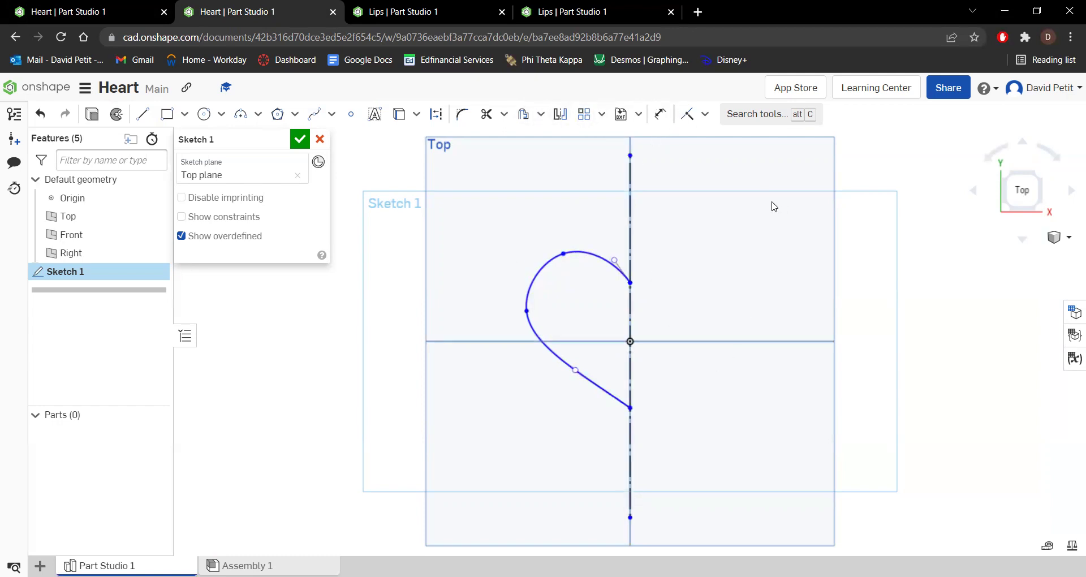
Mirror the half-heart spline about the vertical construction line to close the heart outline.
left_click(560, 117)
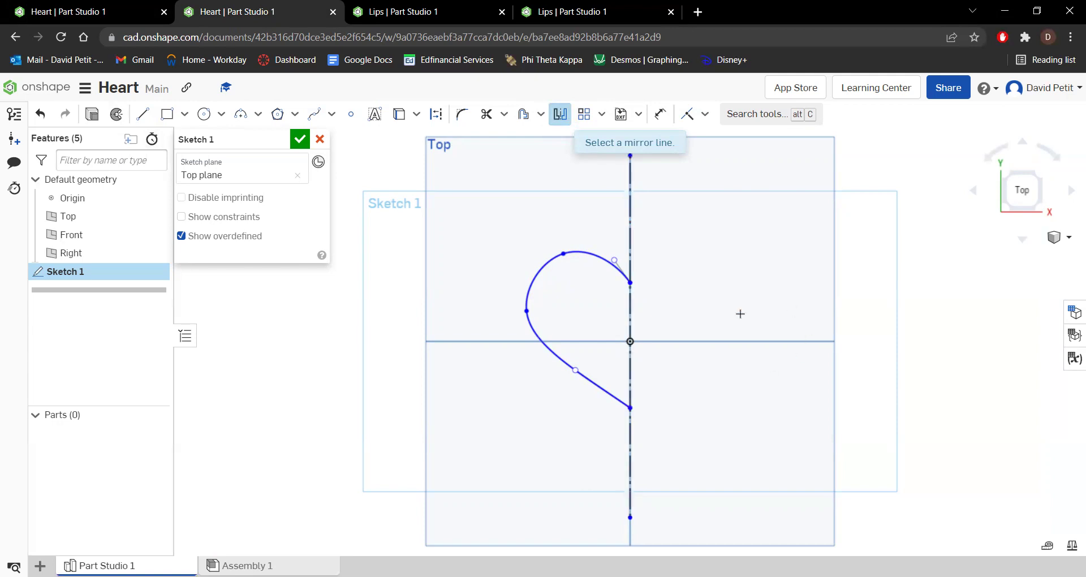
left_click(631, 204)
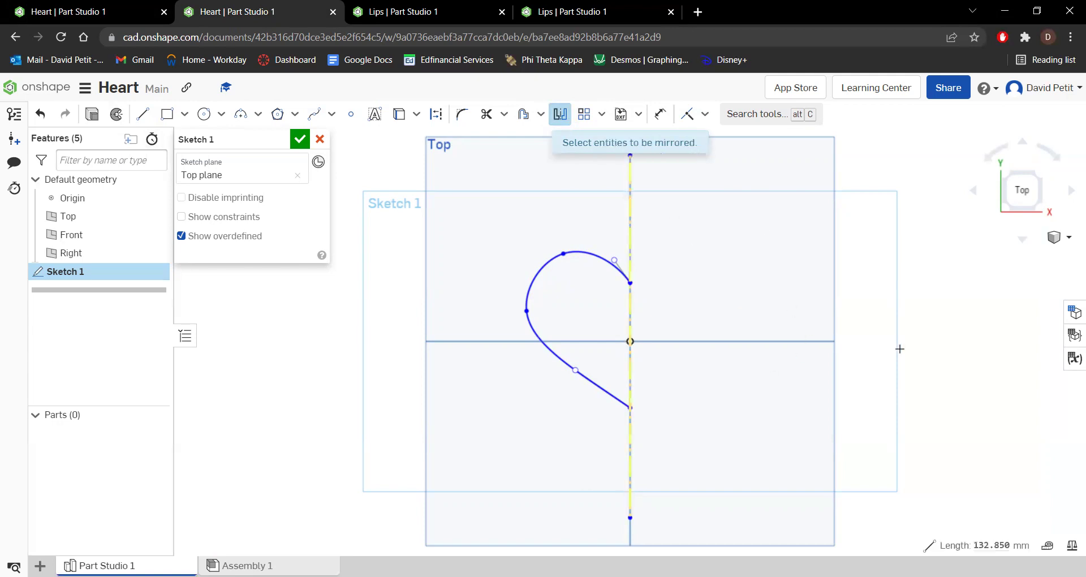
left_click(590, 243)
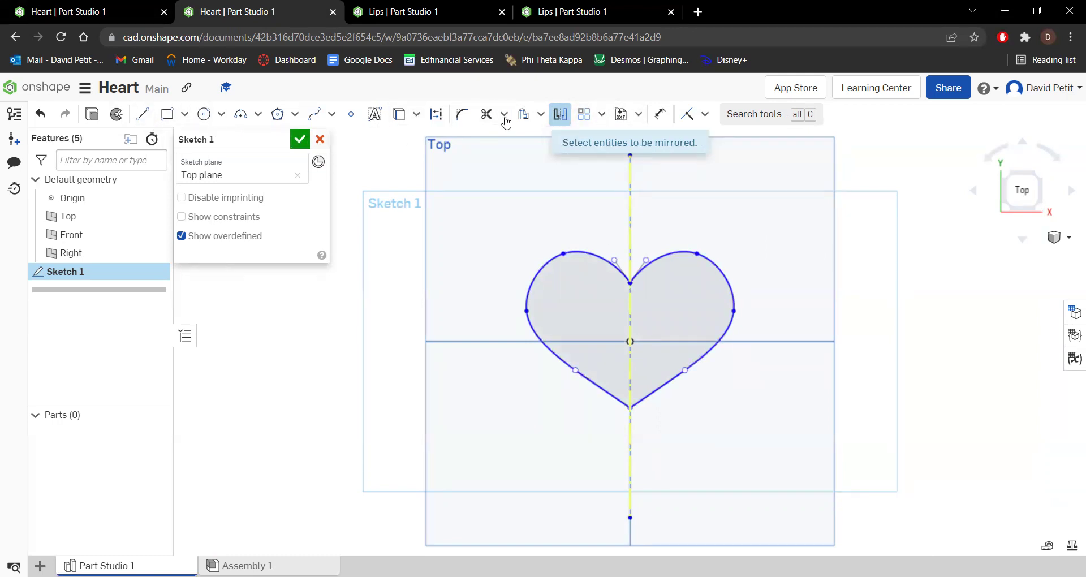
left_click(560, 113)
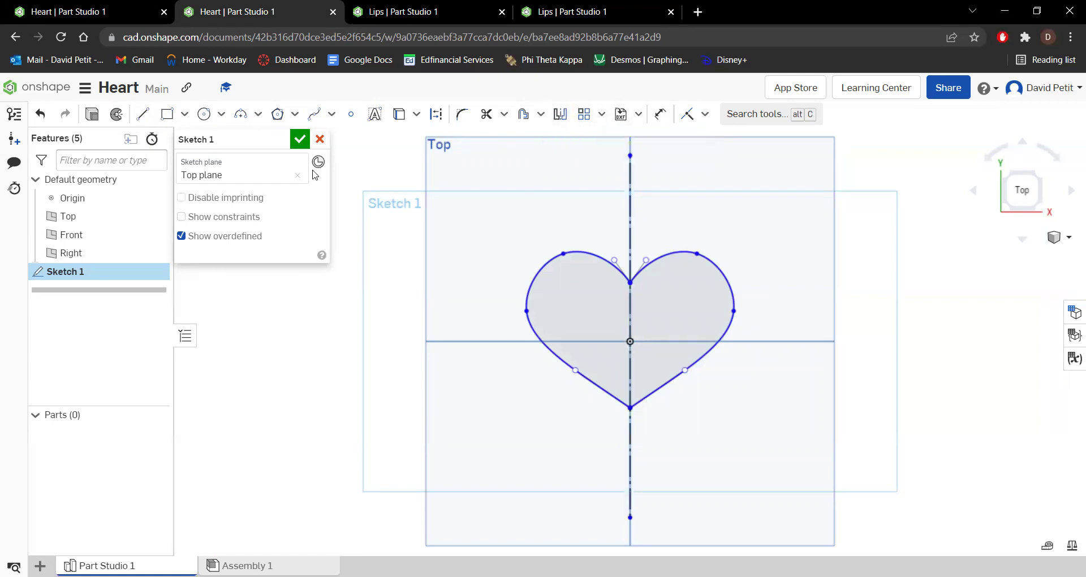
Extrude the heart profile as a new solid with a blind depth of 2.5 mm.
left_click(92, 116)
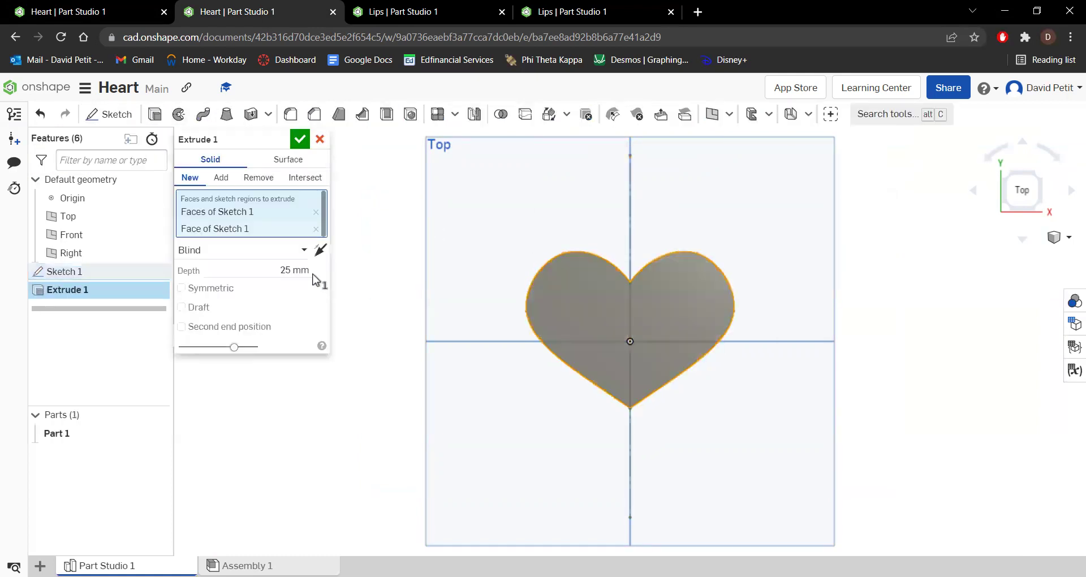
left_click(292, 270)
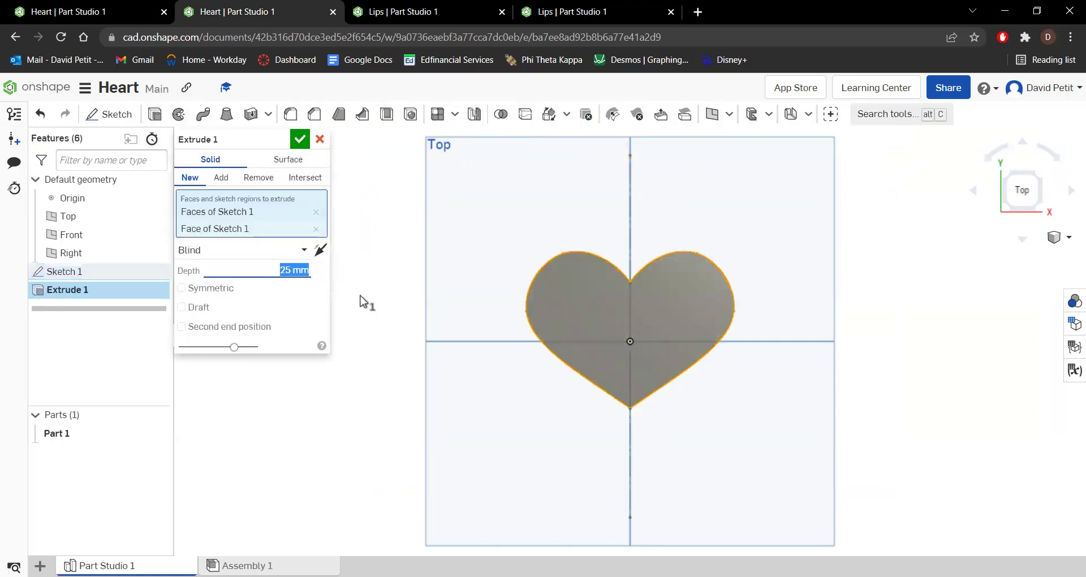
type("2.5")
key("Return")
left_click(300, 142)
right_click_drag(770, 282, 1018, 181)
left_click(1018, 181)
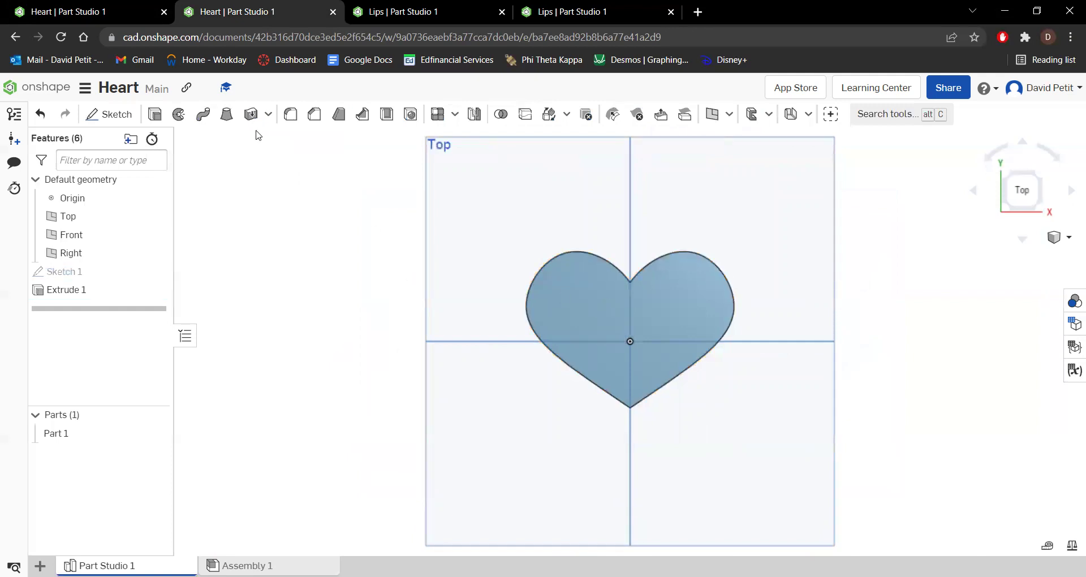
Shell the heart by removing its top face, using a 2 mm shell thickness.
left_click(101, 12)
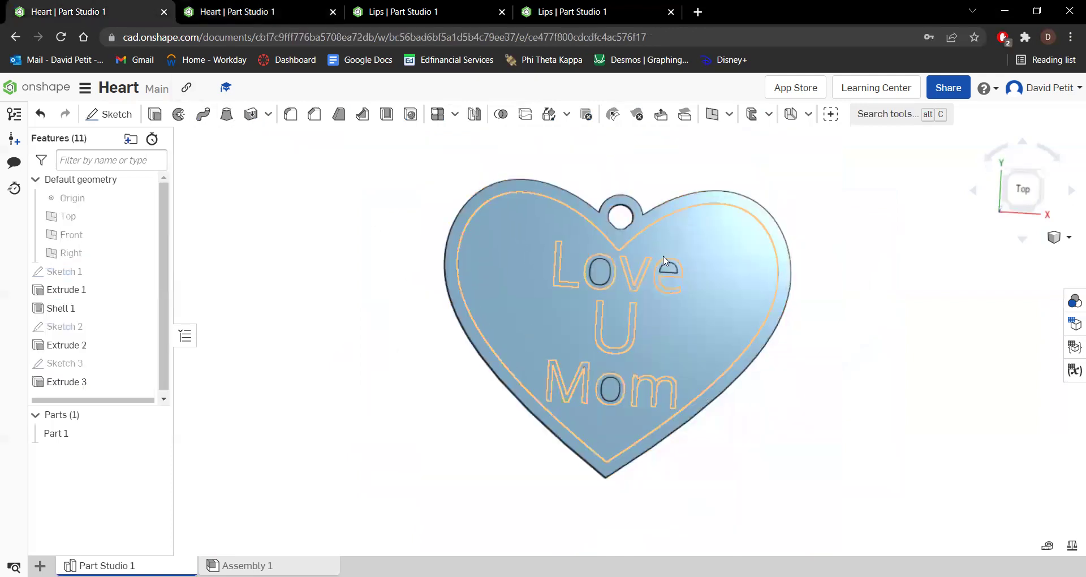
left_click(266, 12)
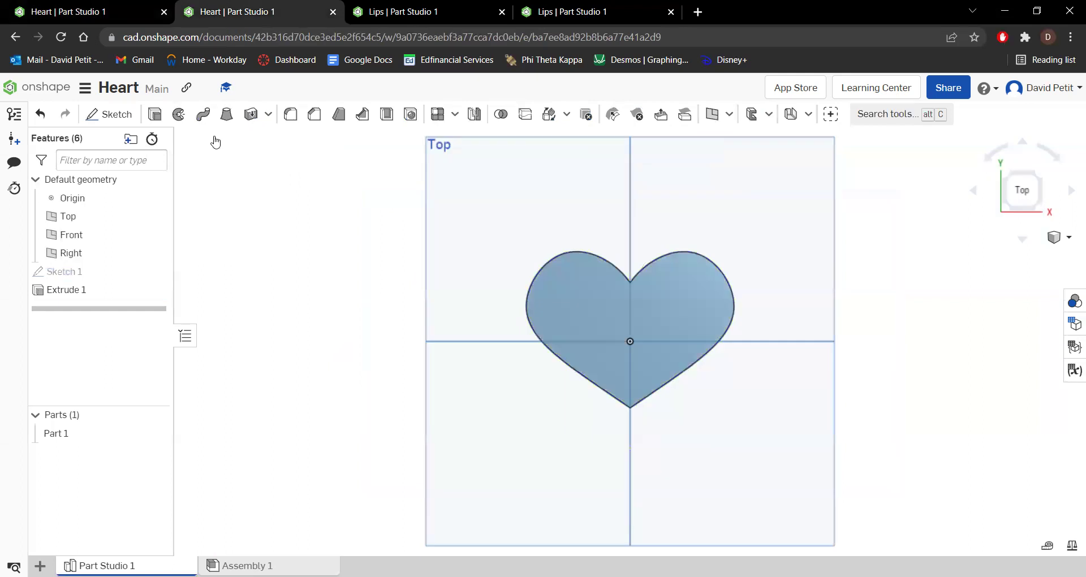
left_click(387, 115)
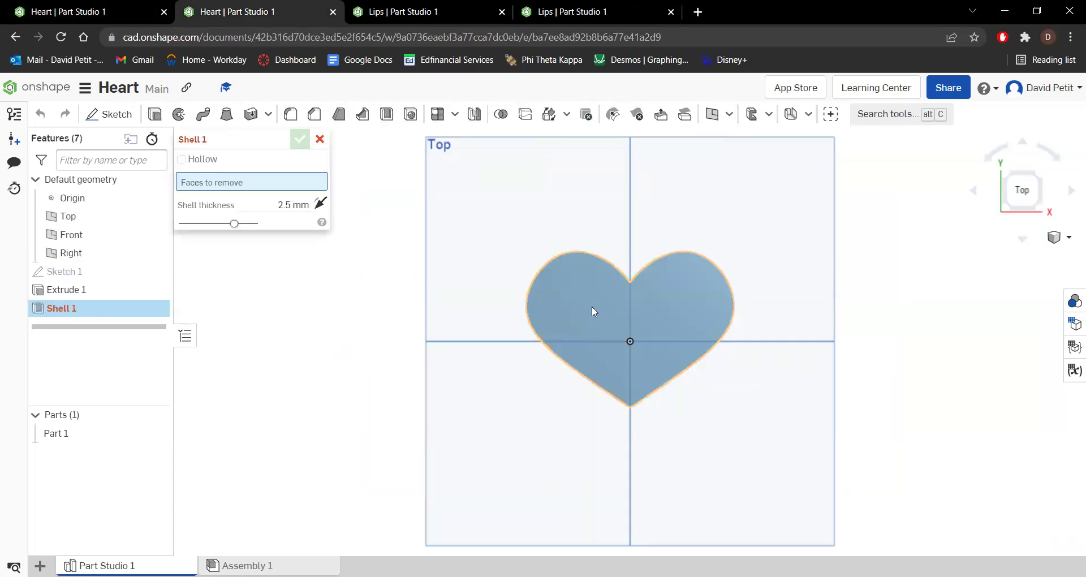
left_click(586, 306)
left_click(283, 215)
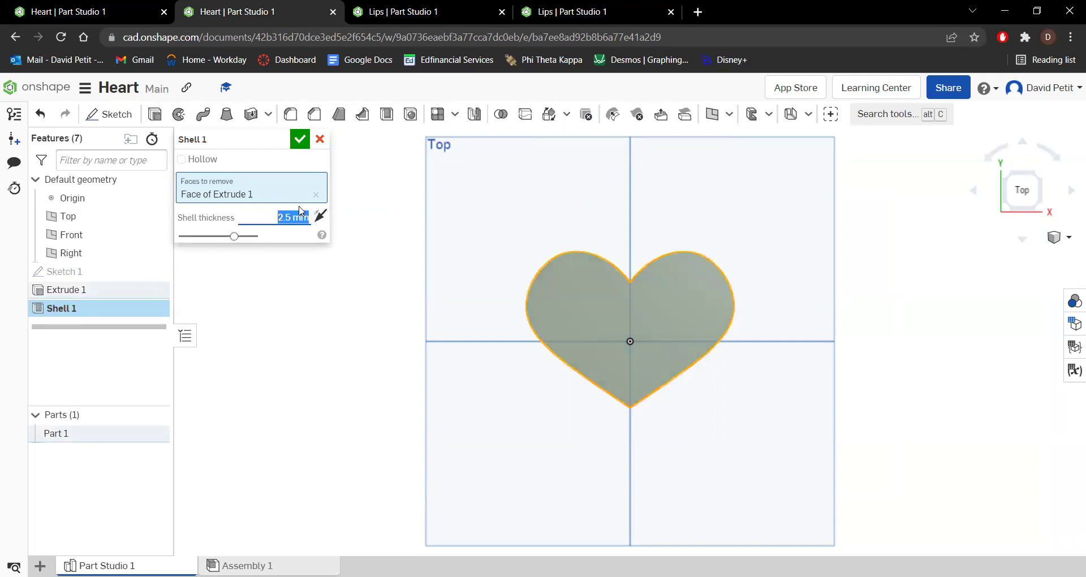
type("4")
key("Return")
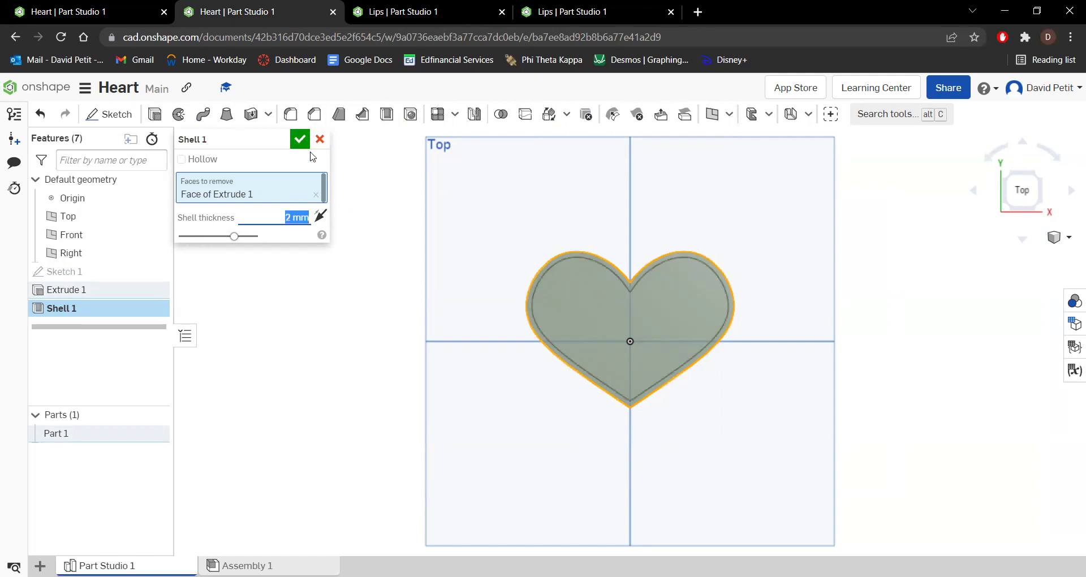
left_click(300, 139)
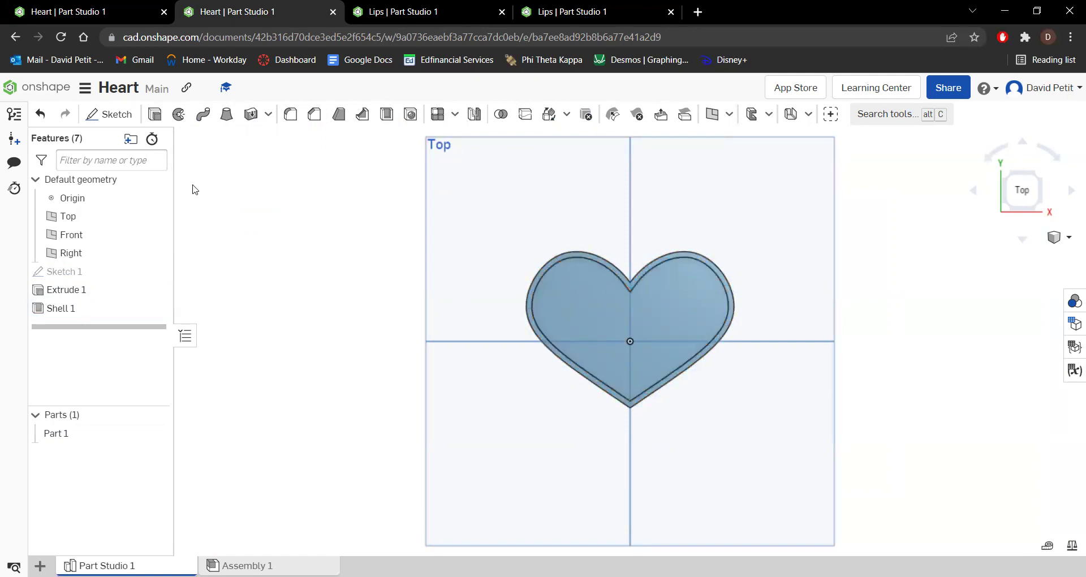
Start a new sketch on the recessed inner face of the shelled heart, viewed straight from above.
left_click(108, 113)
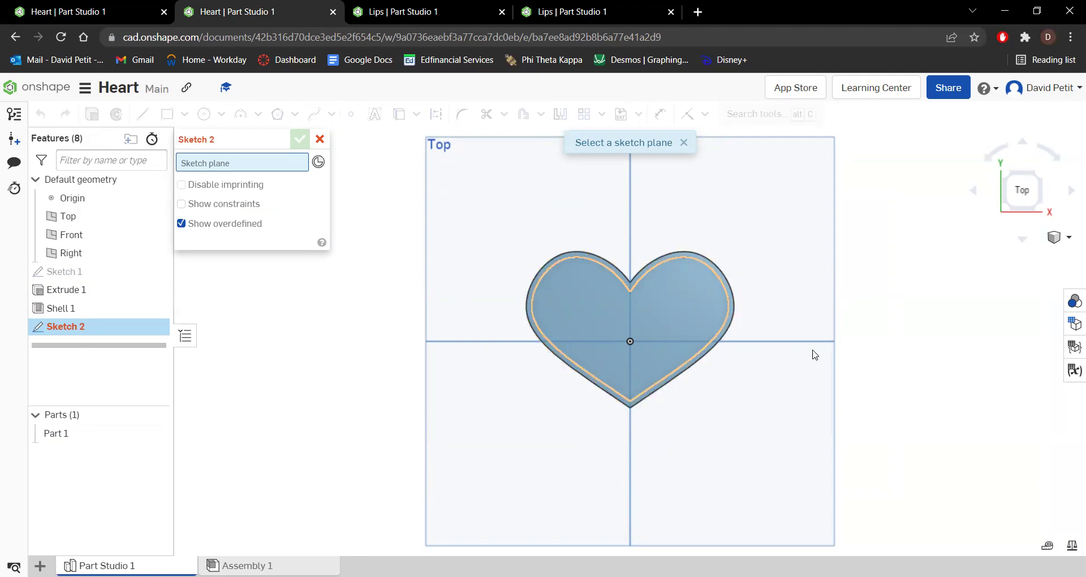
right_click_drag(824, 335, 813, 320)
mouse_move(679, 290)
right_mouse_down()
mouse_move(682, 277)
mouse_move(663, 311)
right_mouse_up()
right_click_drag(677, 274, 701, 330)
left_click(631, 329)
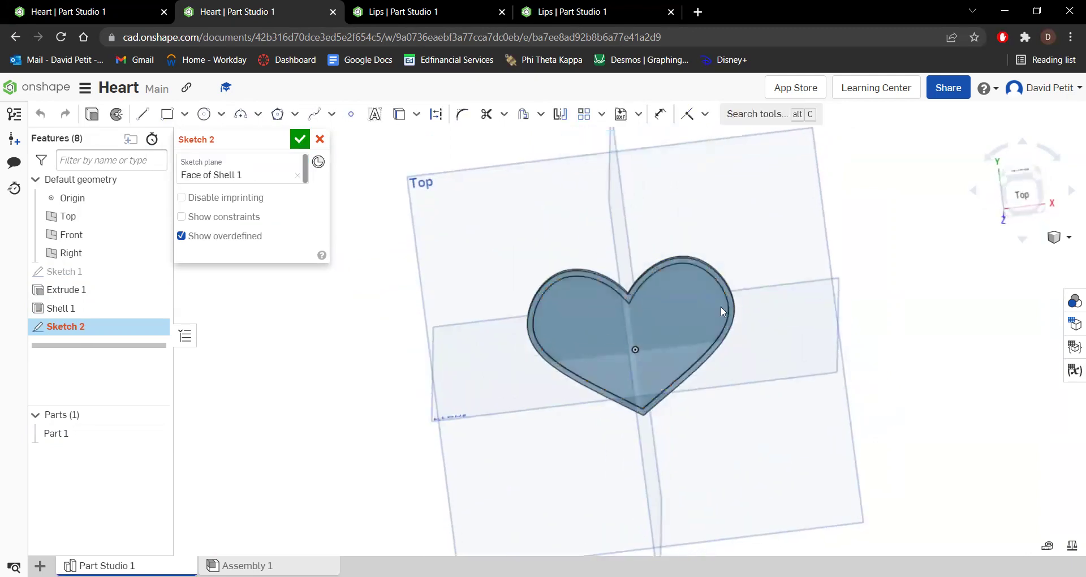
left_click(1021, 194)
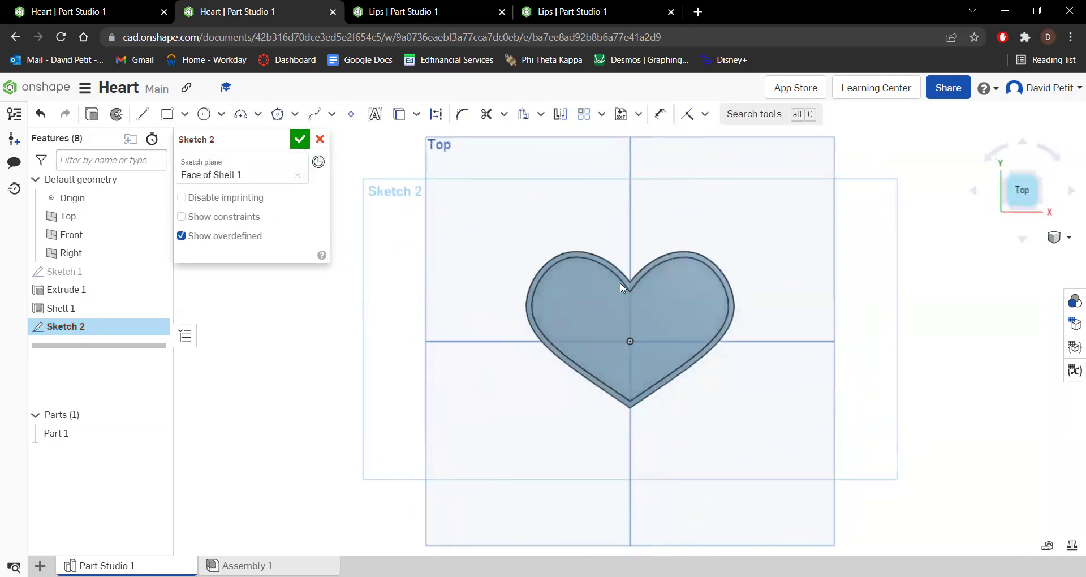
Place the text "Love" in Open Sans, about 23 mm wide, in the upper part of the recessed heart face.
scroll(627, 310, "up", 3)
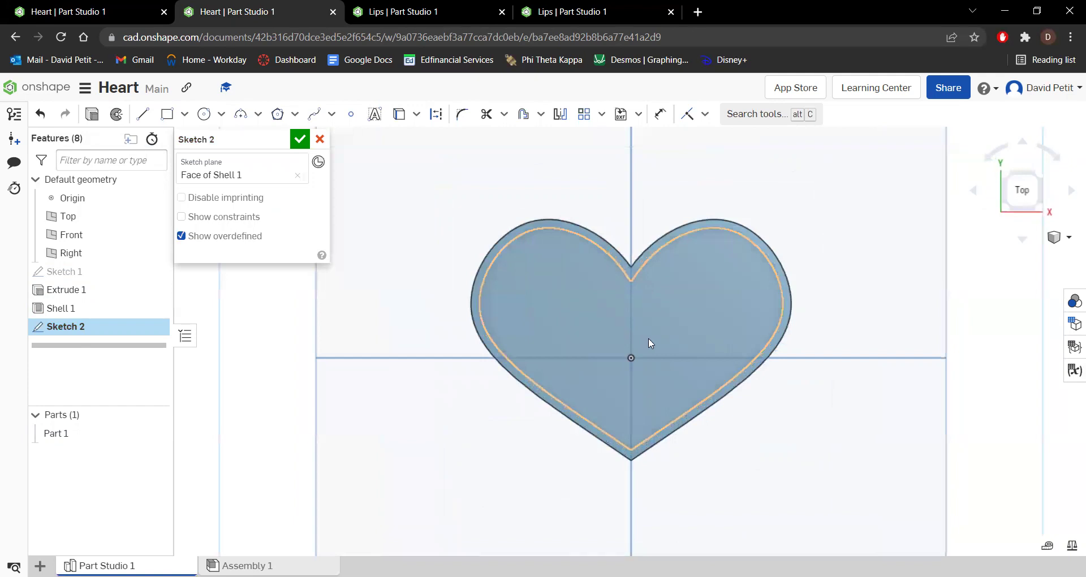
scroll(647, 337, "up", 2)
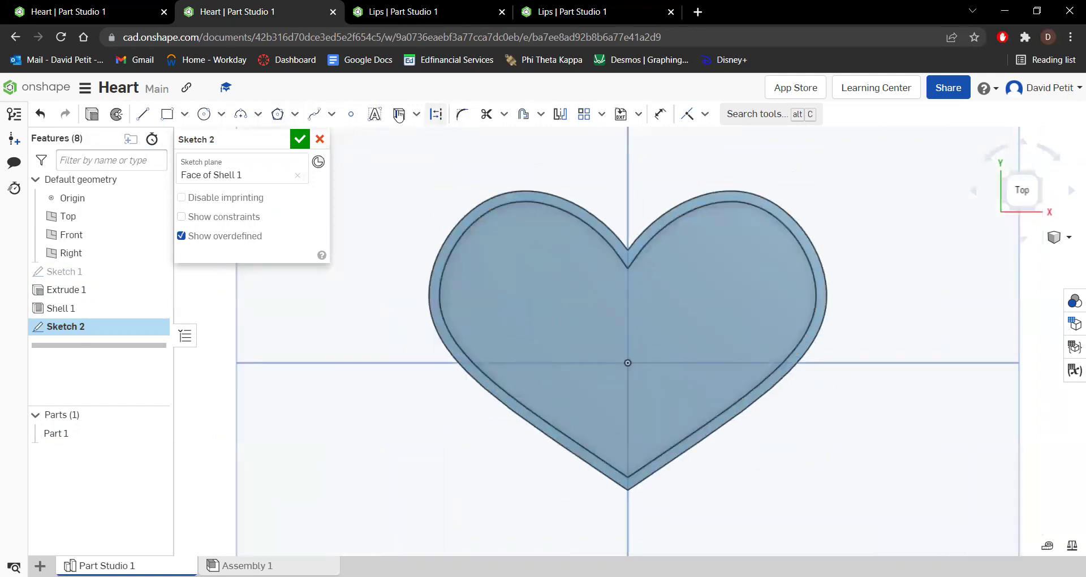
left_click(374, 114)
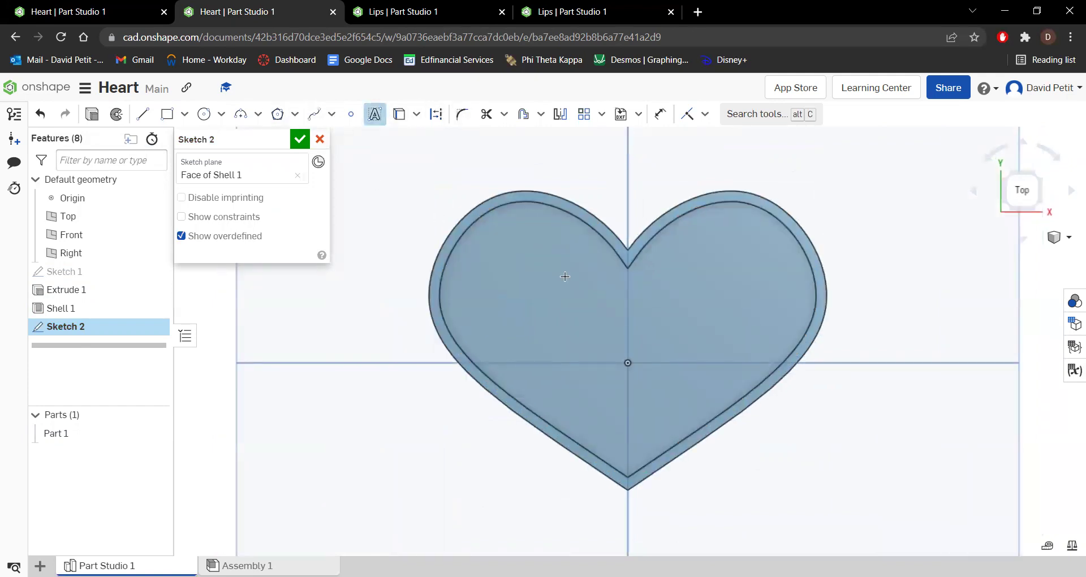
left_click(531, 272)
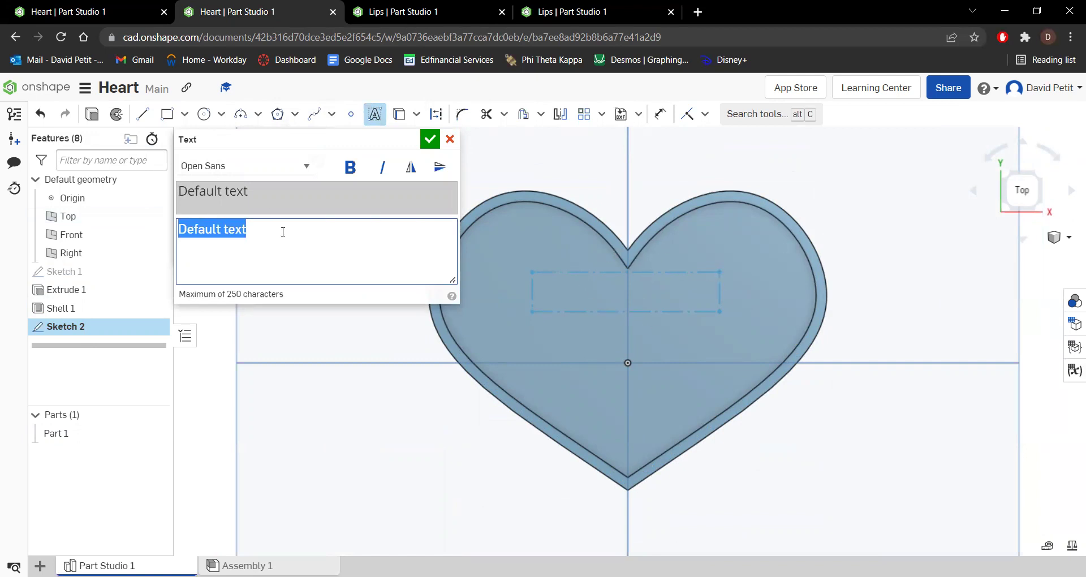
type("LO")
key("BackSpace")
type("ove")
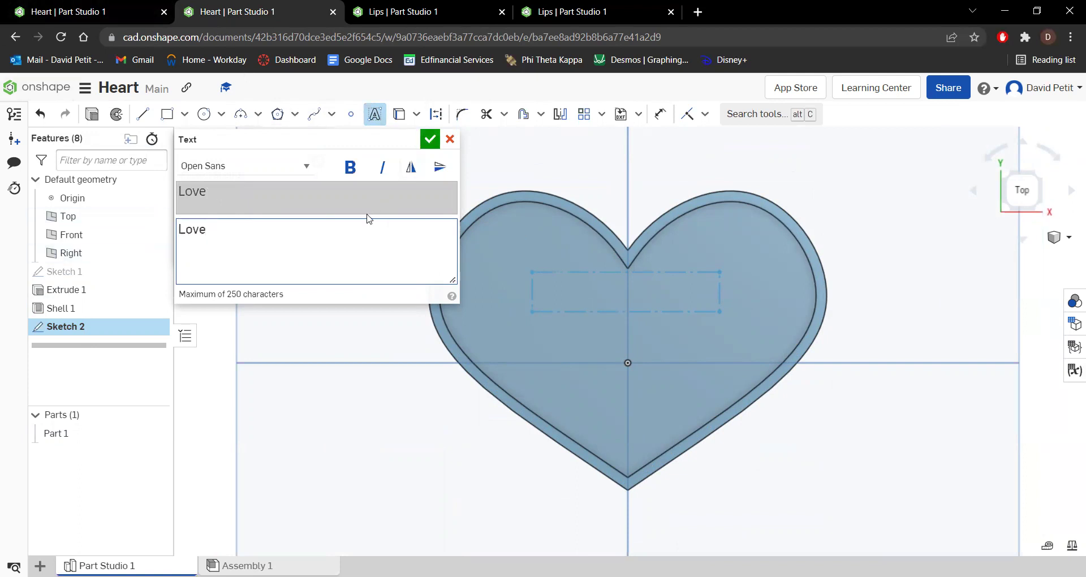
left_click(428, 145)
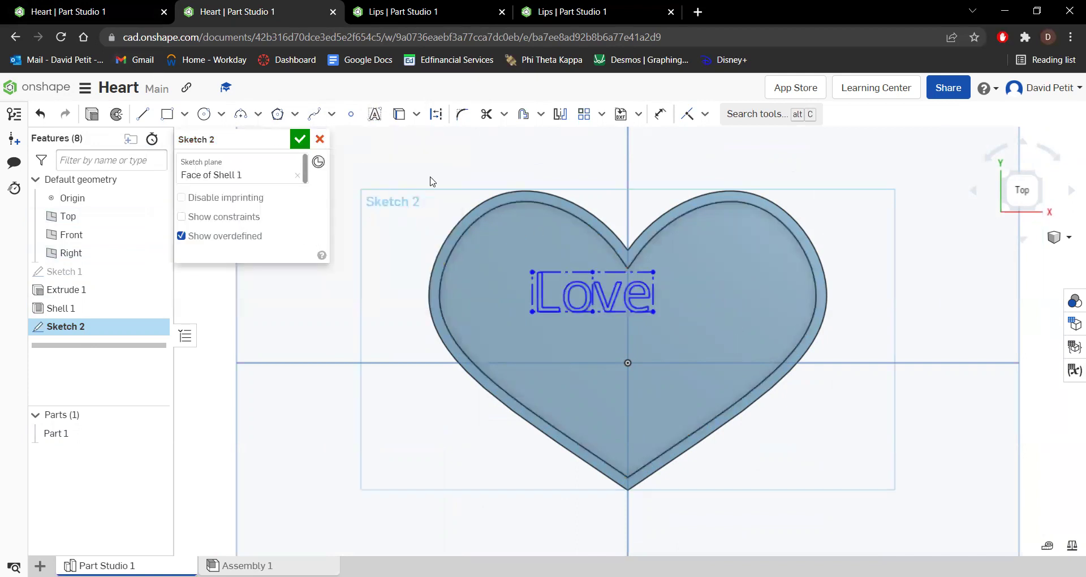
Add a separate "U" text in Open Sans below "Love" on the heart face.
left_click(383, 114)
left_click(539, 334)
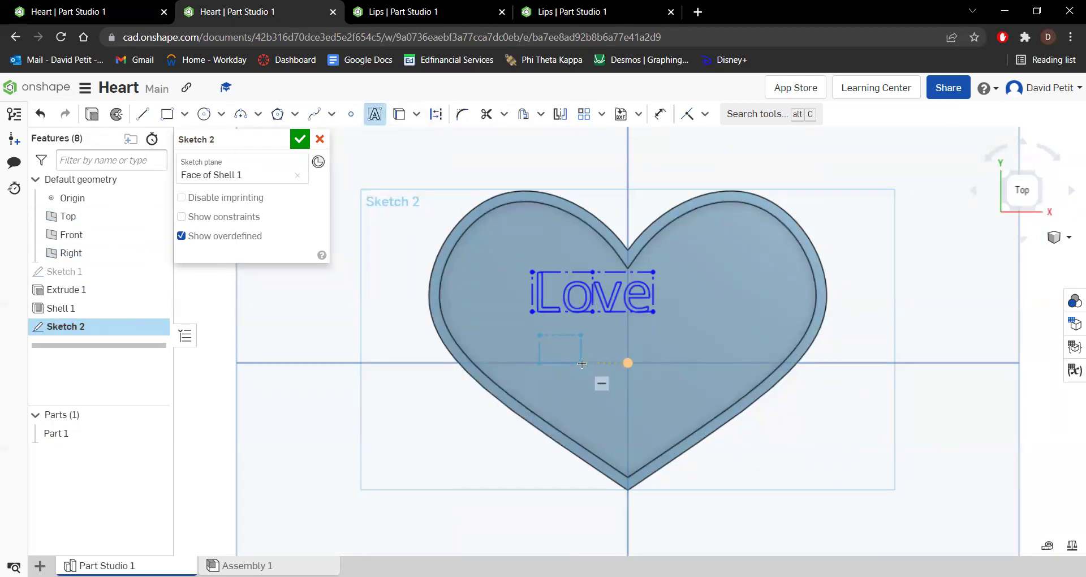
left_click(578, 372)
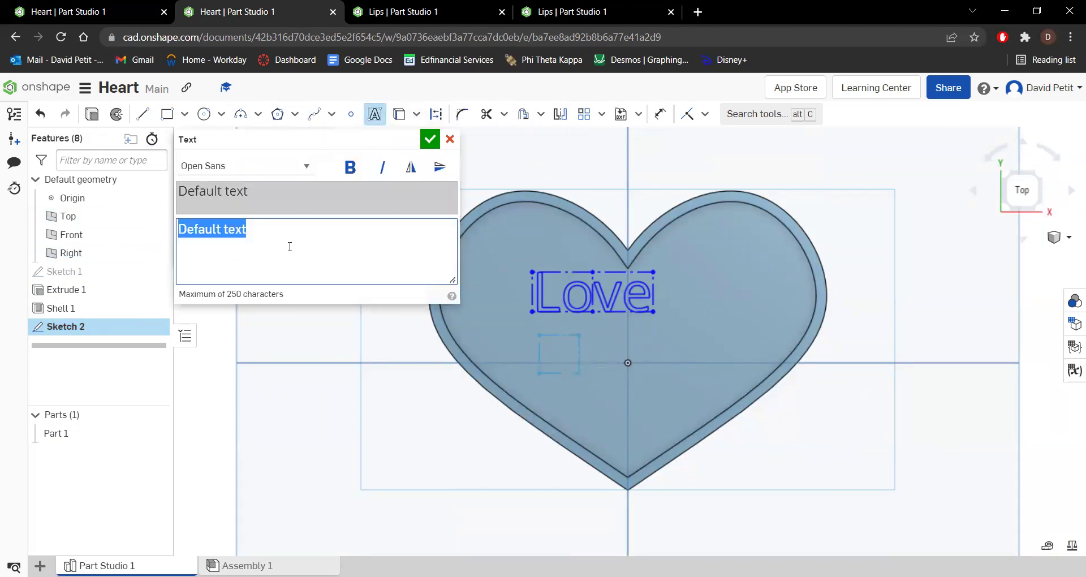
type("U")
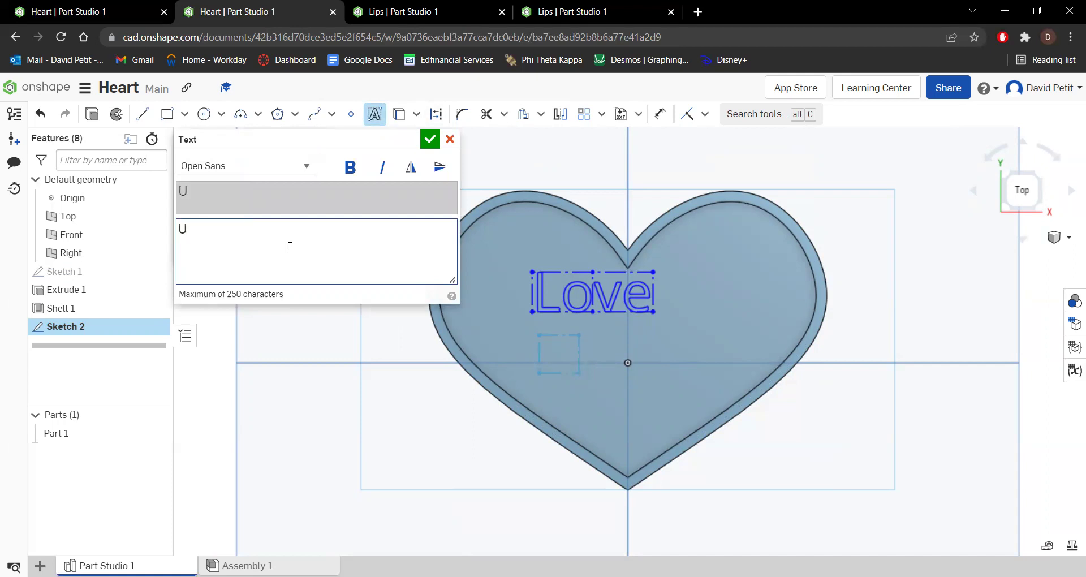
left_click(430, 139)
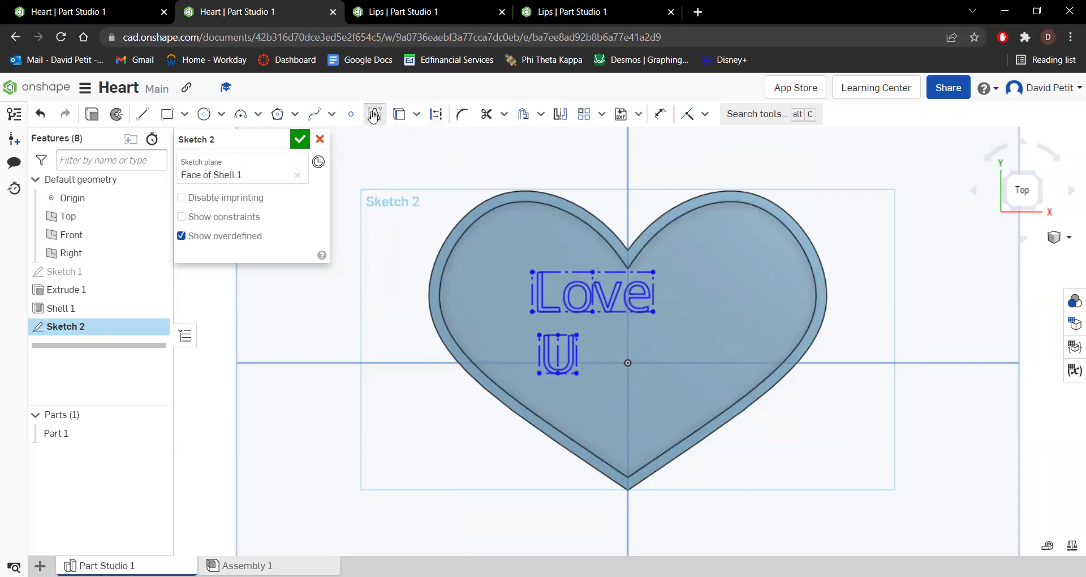
Add a separate "Mom" text in Open Sans, about 16 mm wide, below the "U" near the heart's lower point.
left_click(681, 424)
type("M")
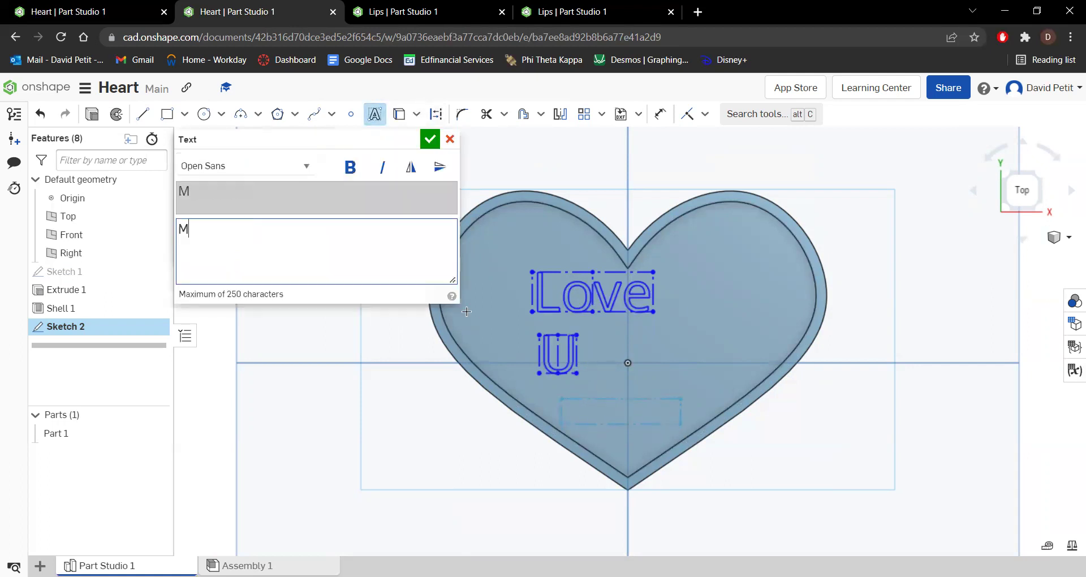
type("om")
key("Return")
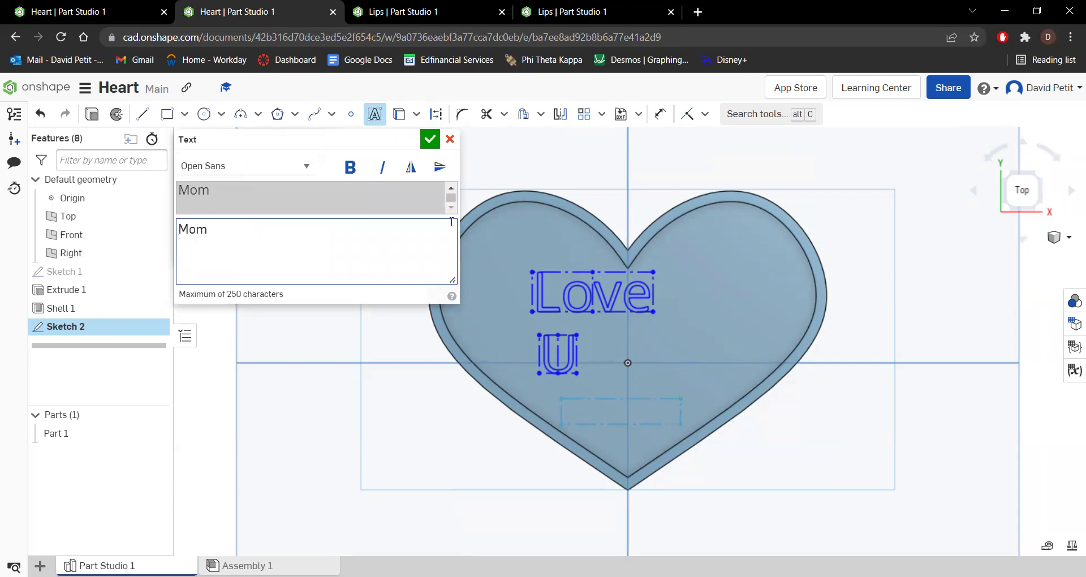
left_click(430, 139)
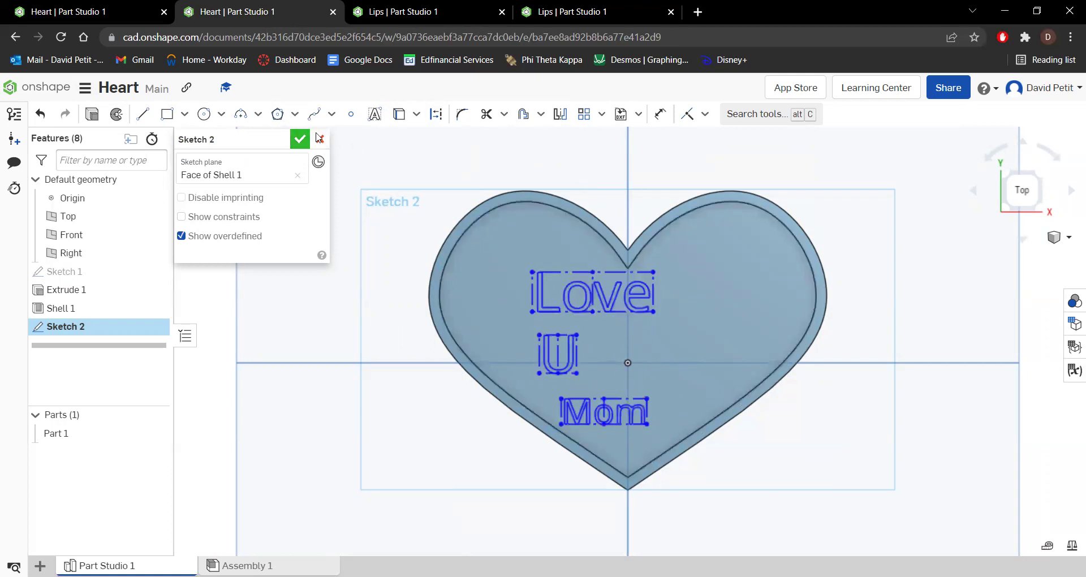
Dimension the width of the "Love" text box to 22 mm.
left_click(664, 116)
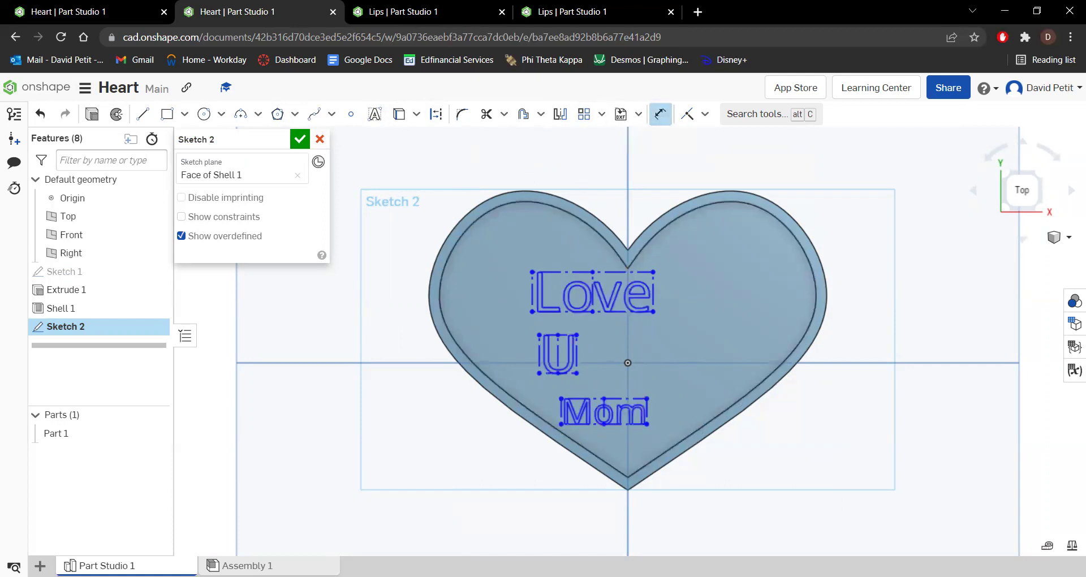
left_click(600, 272)
left_click(609, 207)
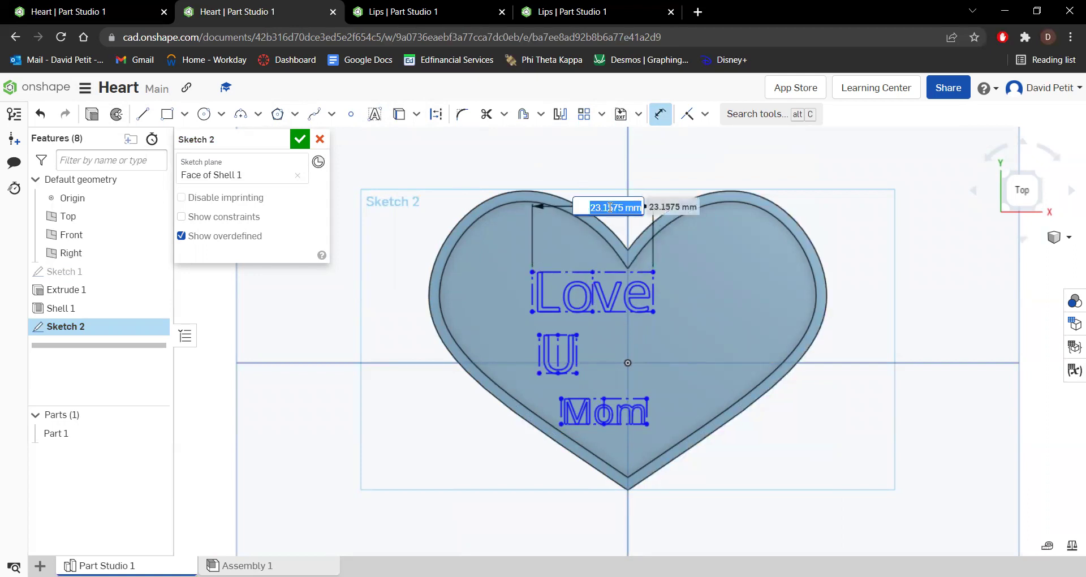
type("22")
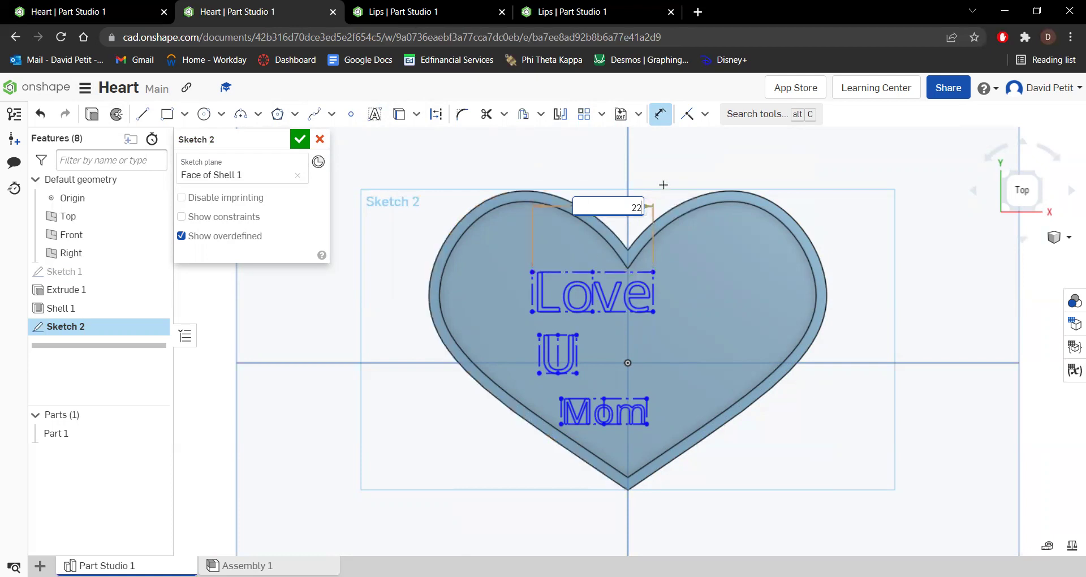
key("Escape")
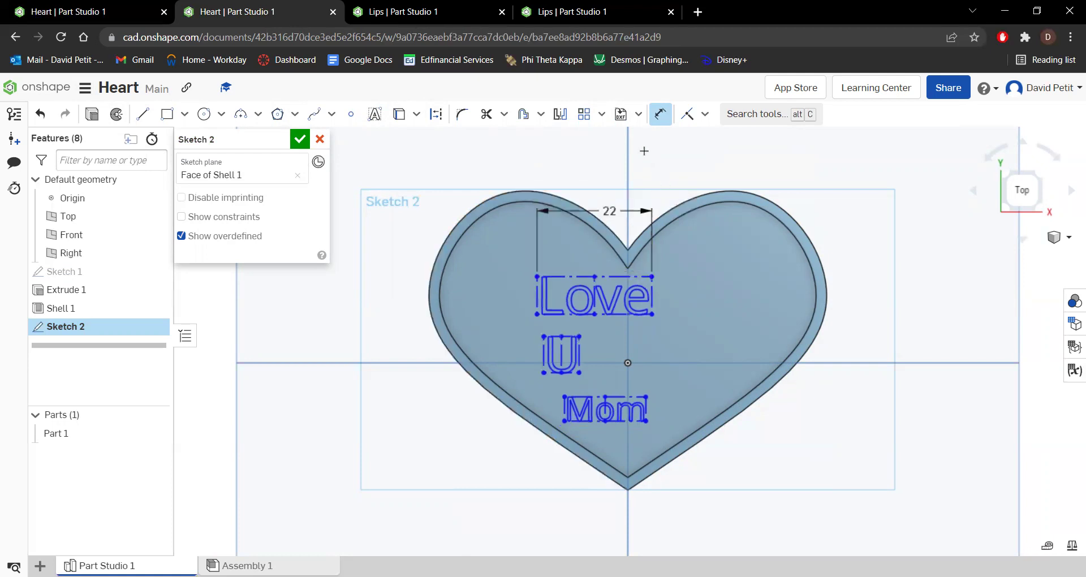
Dimension the width of the "Mom" text box to 22 mm.
left_click(616, 395)
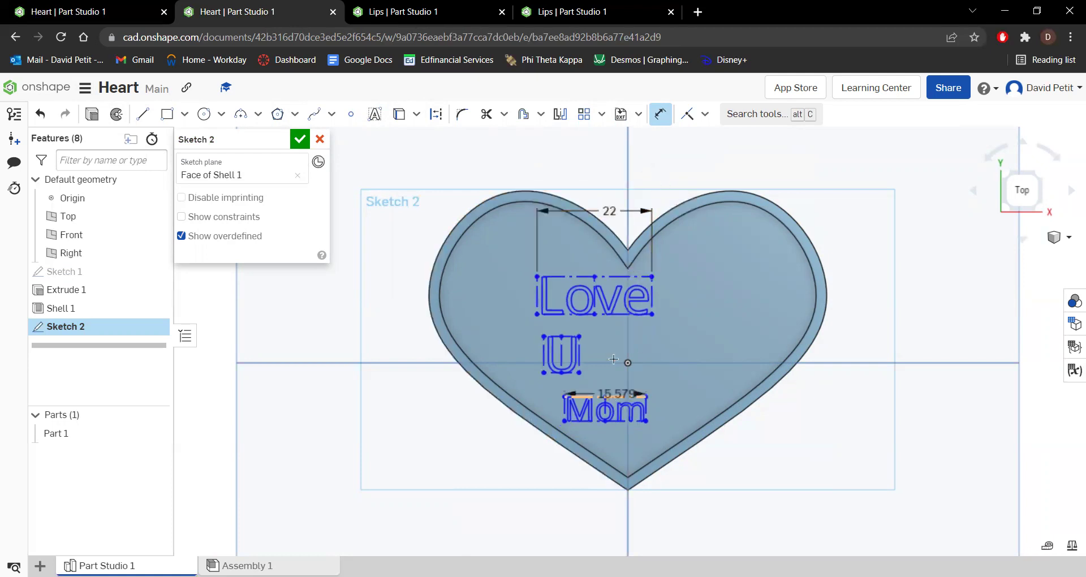
left_click(615, 342)
type("22")
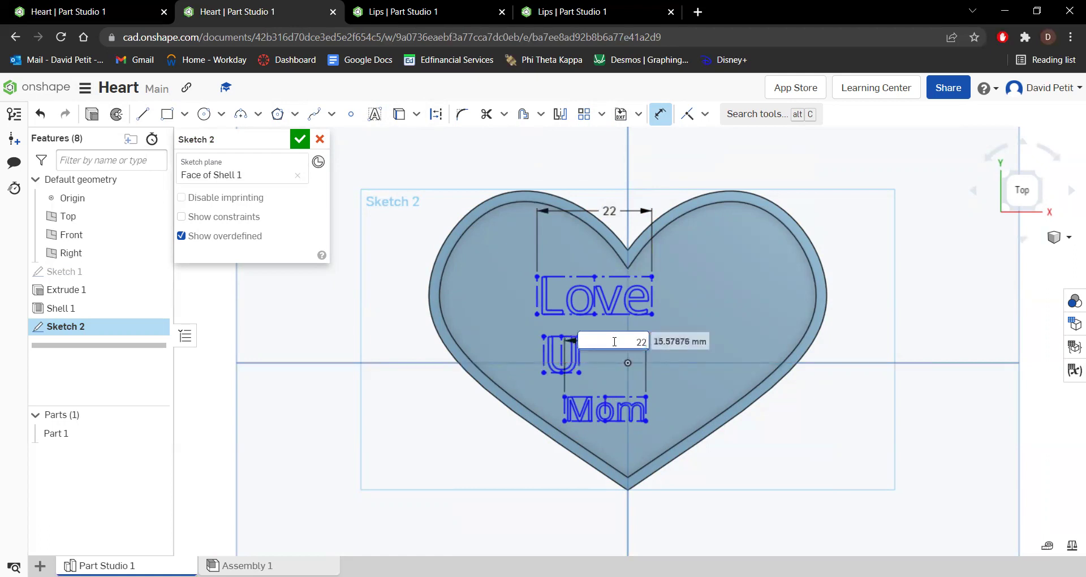
key("Return")
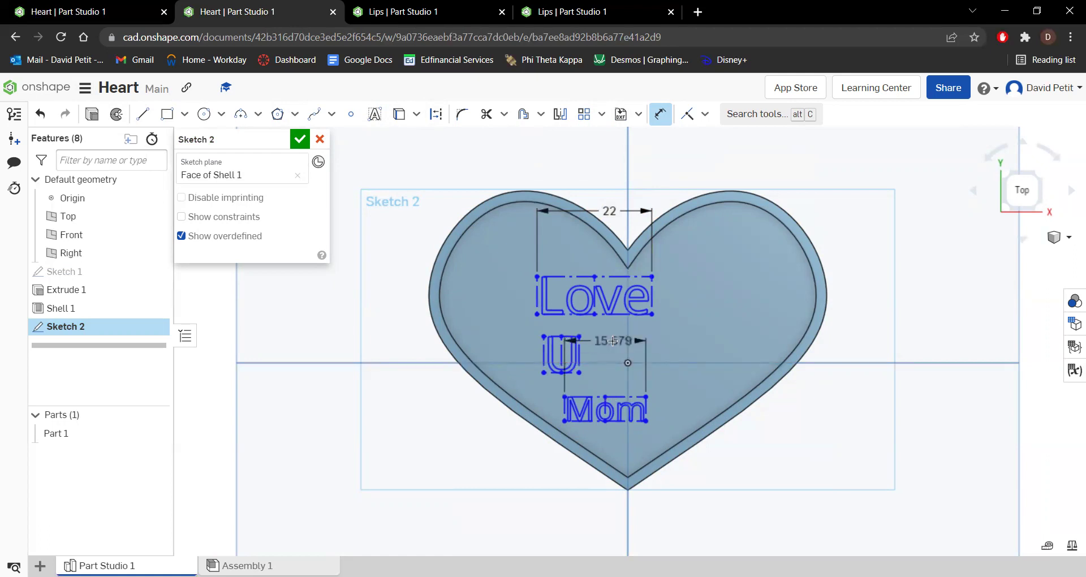
Move the "Love" width dimension above the heart and the "Mom" width dimension below it, clear of the lettering.
left_click_drag(609, 212, 606, 132)
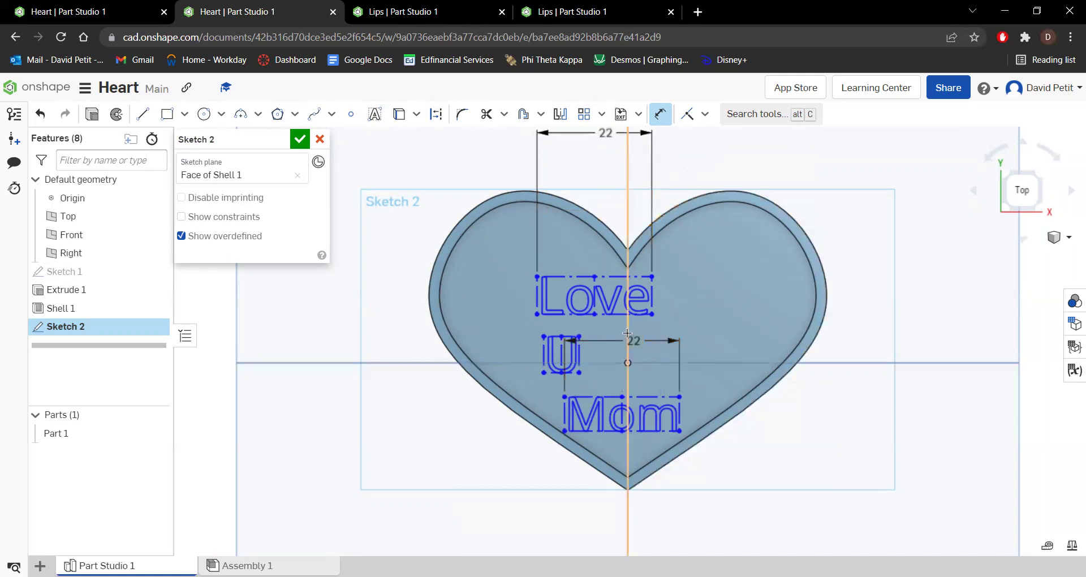
left_click_drag(630, 340, 691, 537)
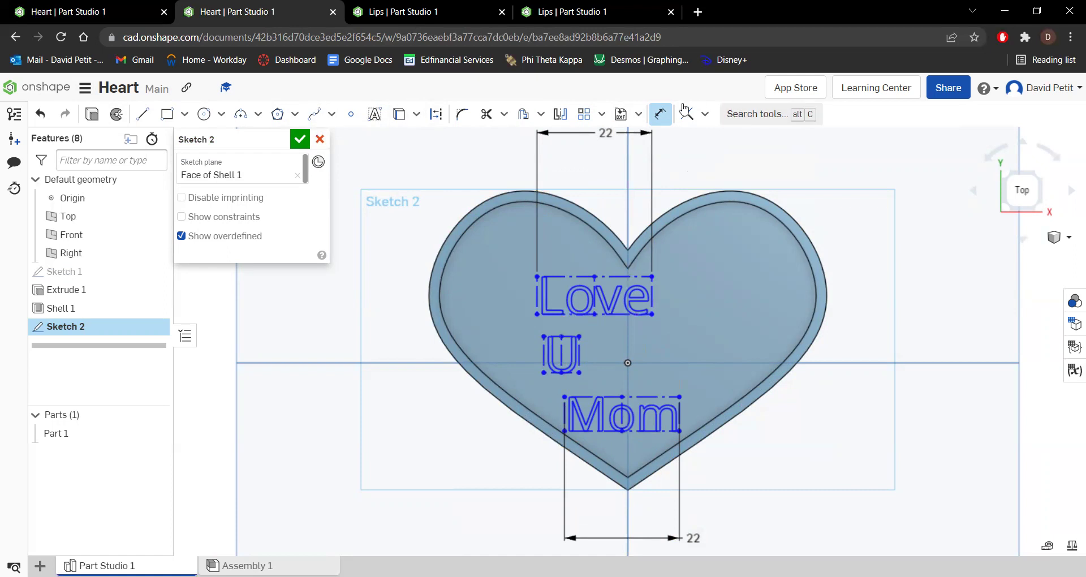
left_click(660, 115)
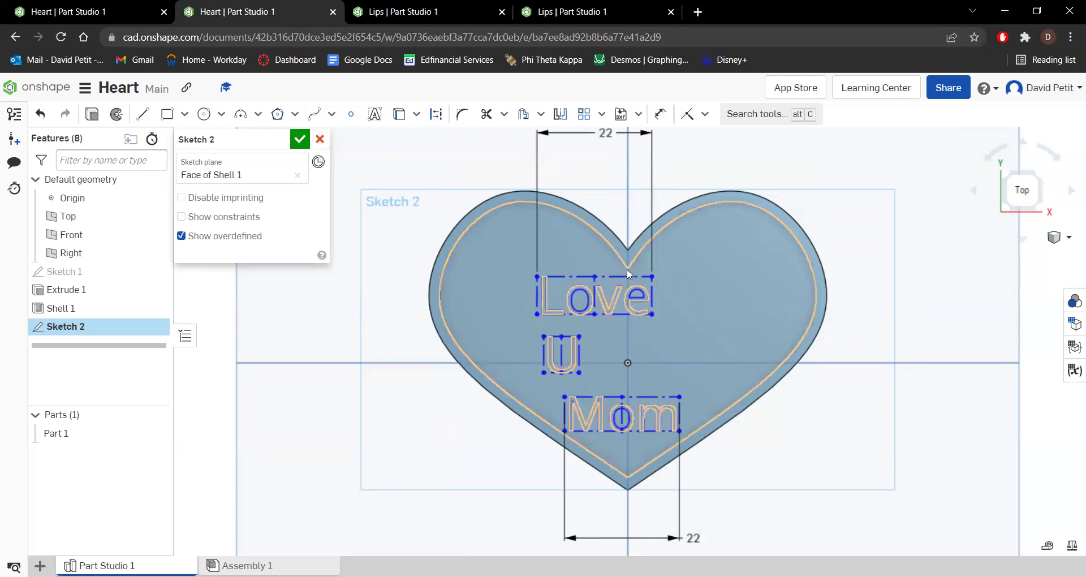
Centre "Love" by constraining its text box's upper midpoint vertically to the outer notch point of the heart.
left_click(595, 278)
key("d")
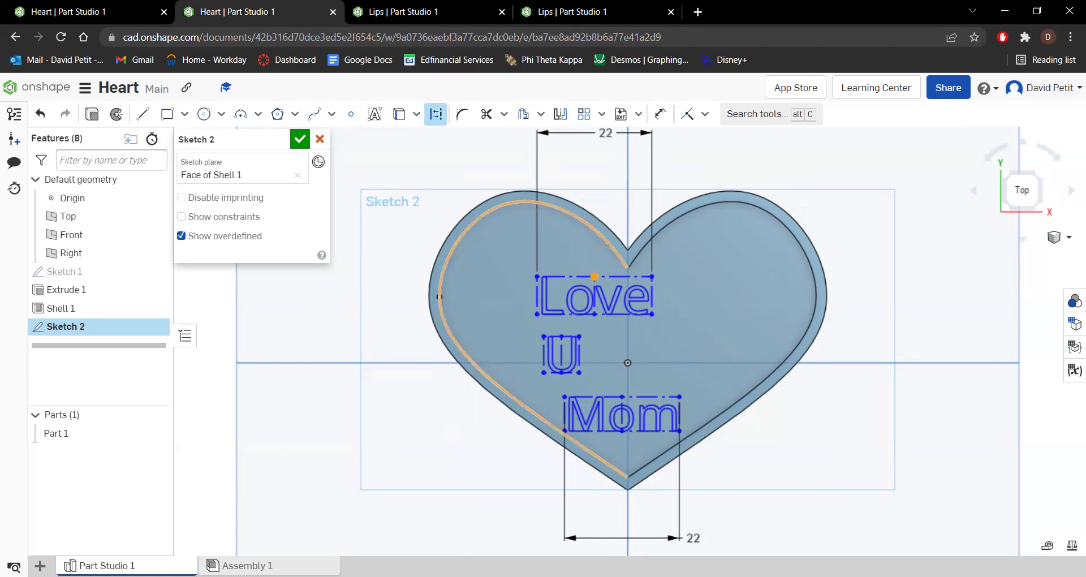
left_click(628, 249)
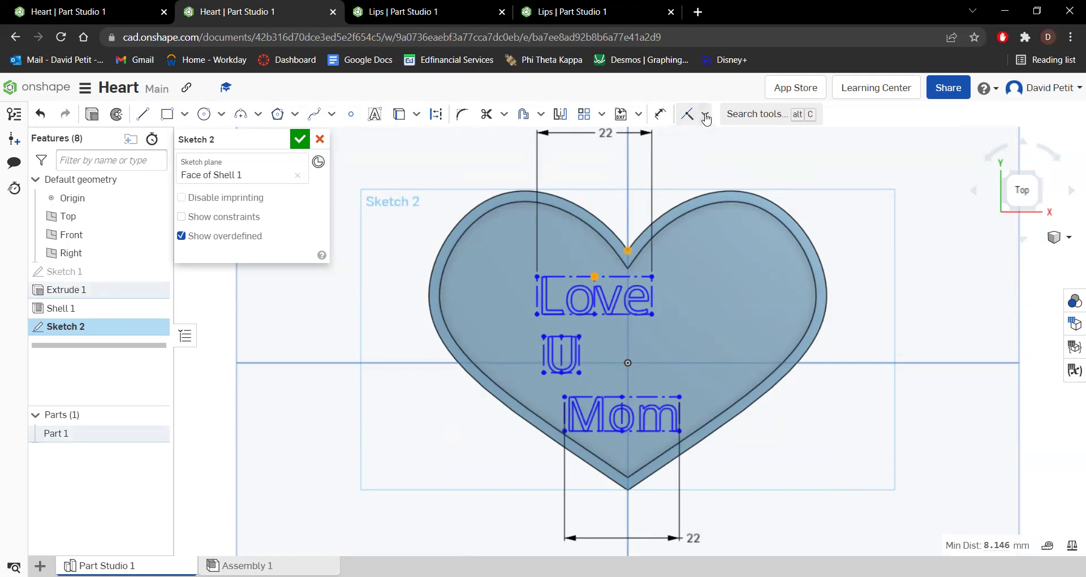
left_click(705, 116)
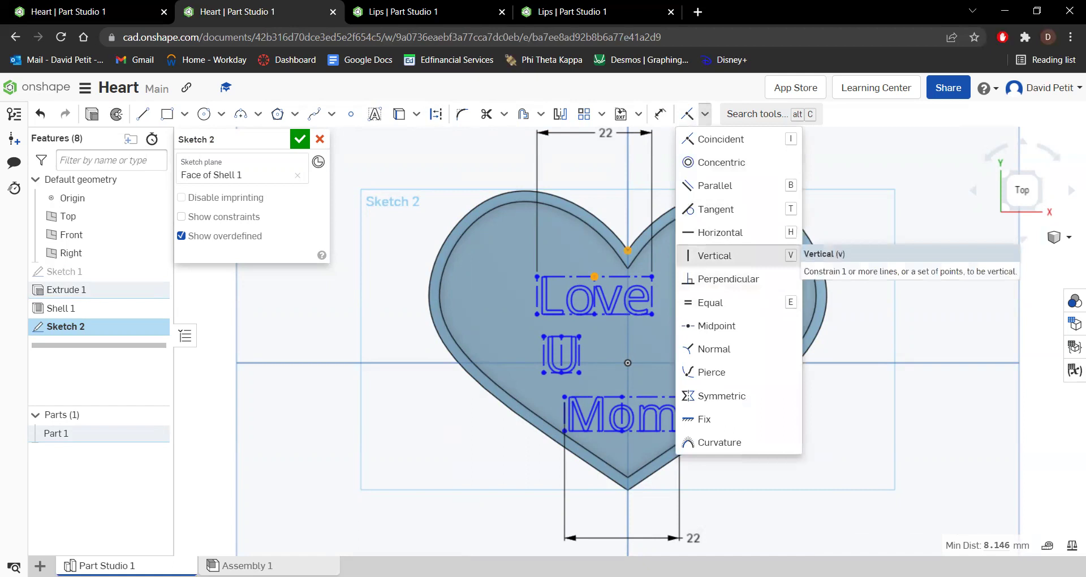
left_click(727, 256)
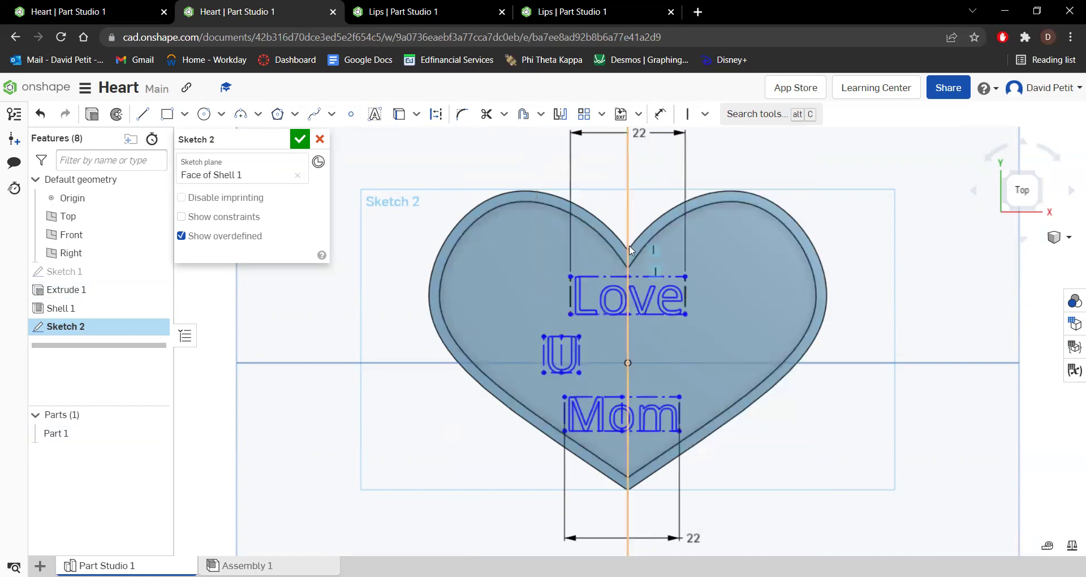
Centre "U" by constraining its text box's upper midpoint vertically to the inner notch point of the heart.
left_click(688, 116)
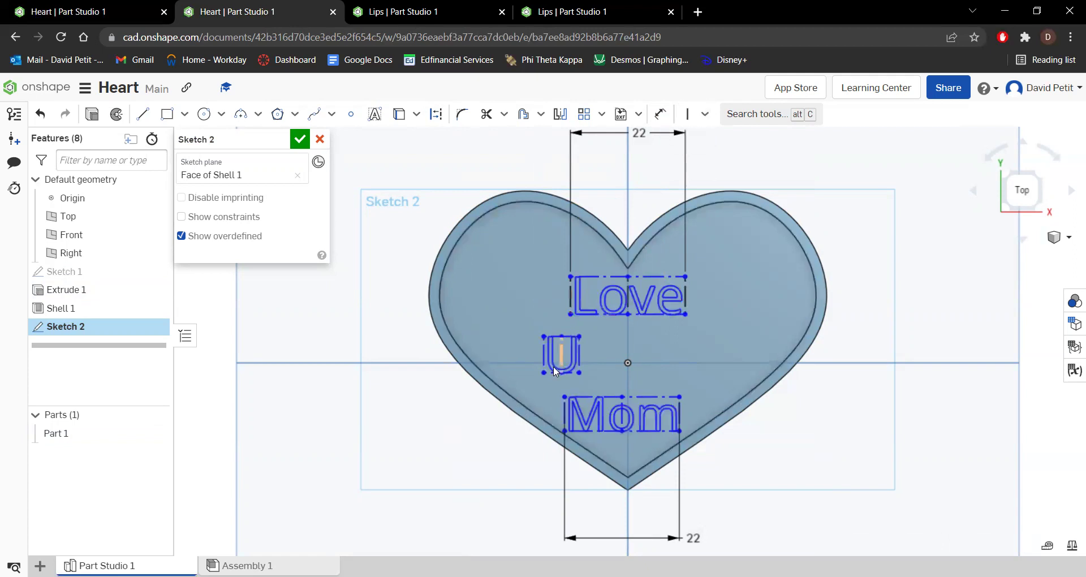
left_click(628, 269)
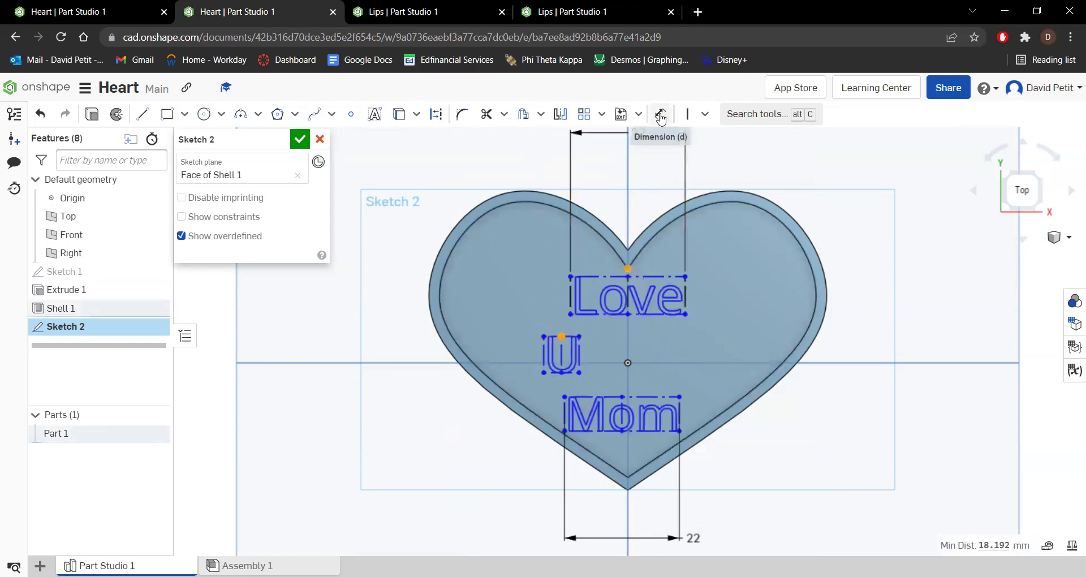
left_click(683, 115)
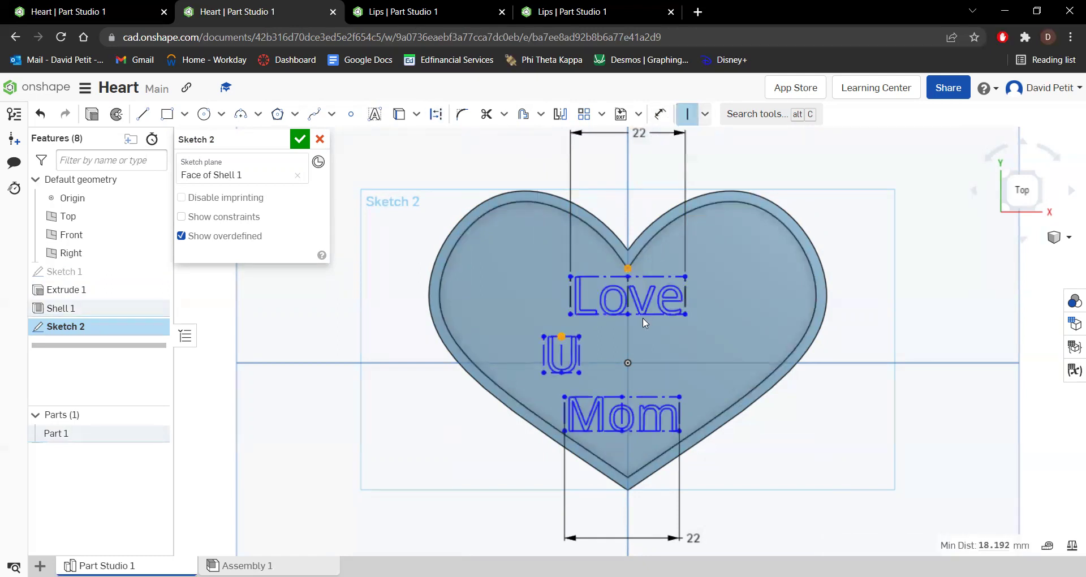
Constrain the upper midpoint of the "Mom" text box vertically to the heart's inner notch point, and finish the sketch.
left_click(621, 397)
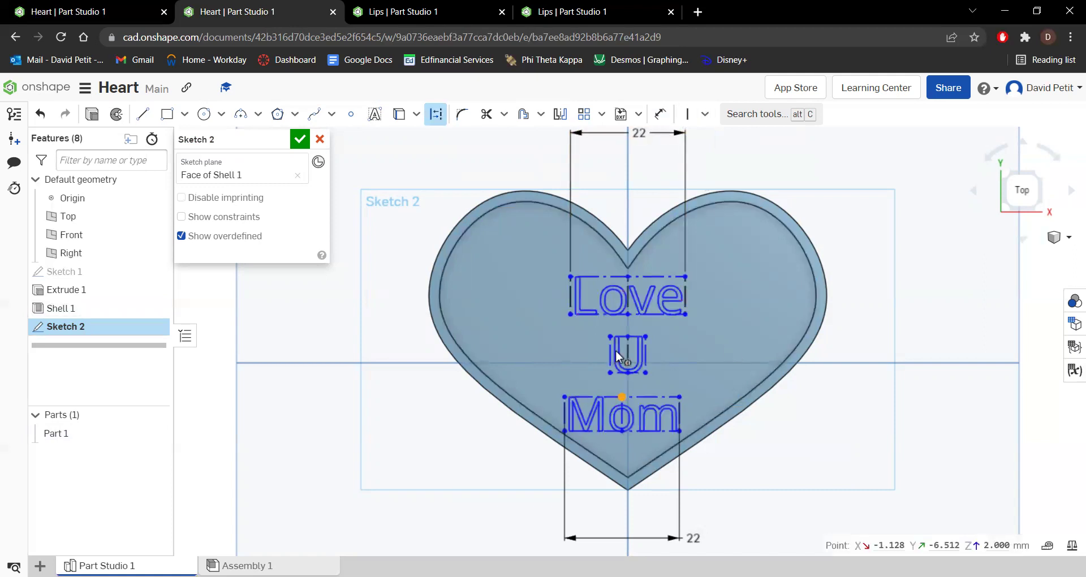
left_click(627, 267)
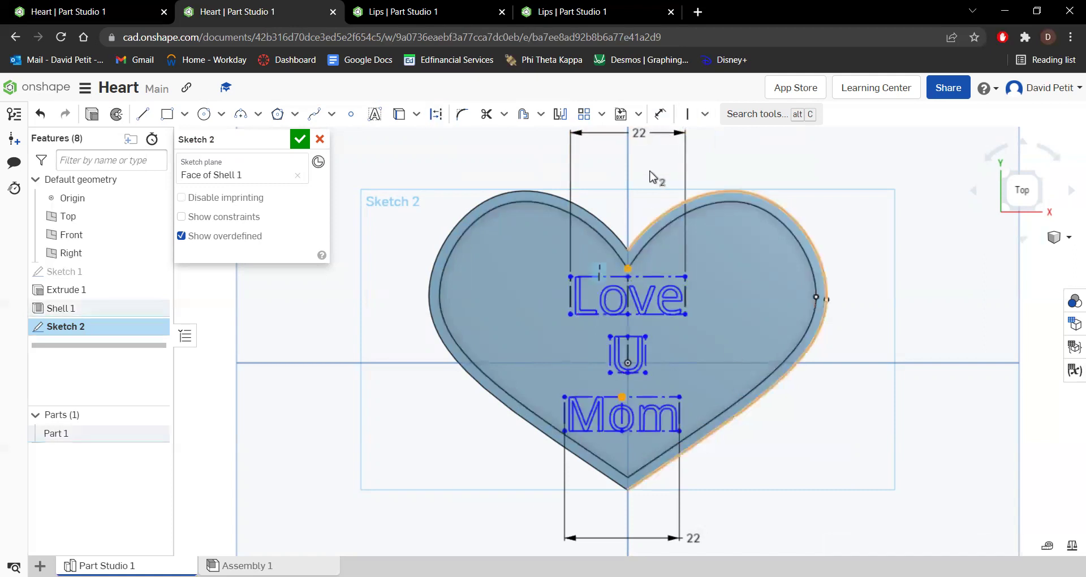
left_click(686, 115)
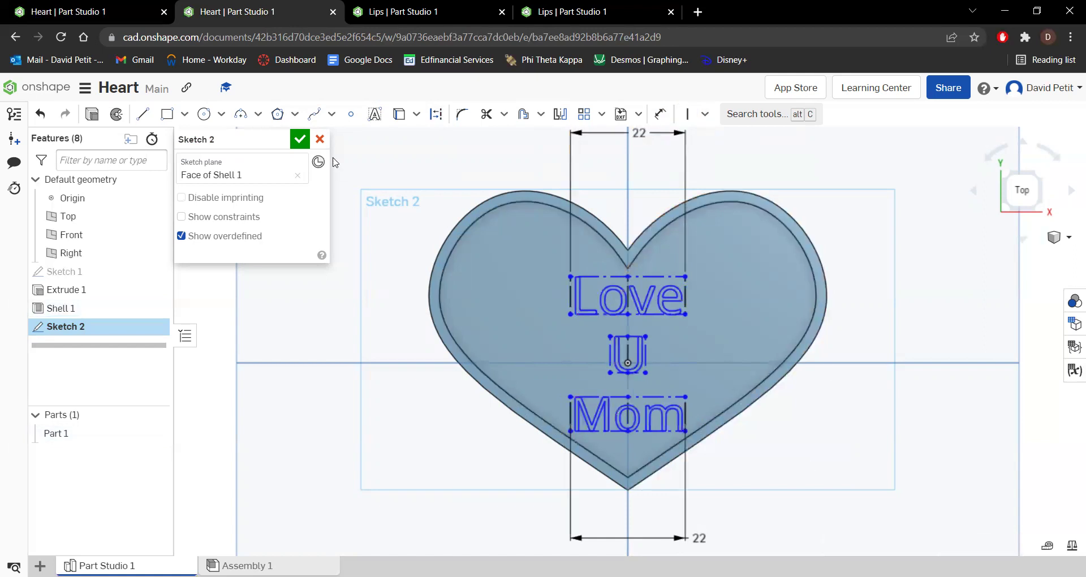
left_click(299, 140)
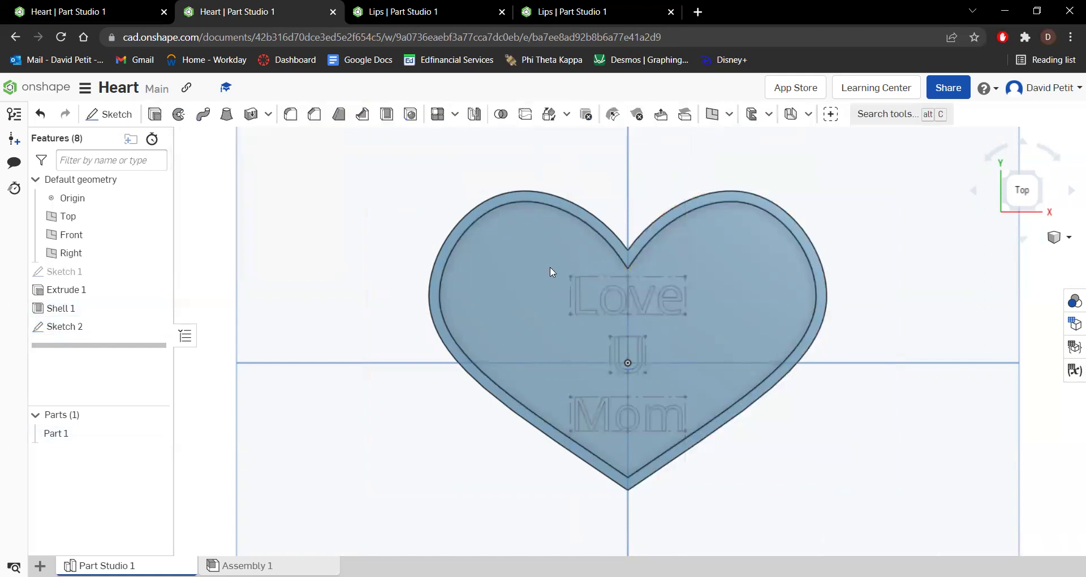
Engrave the "Love U Mom" lettering into the heart by extruding the text sketch as a 0.5 mm blind Remove.
left_click(156, 117)
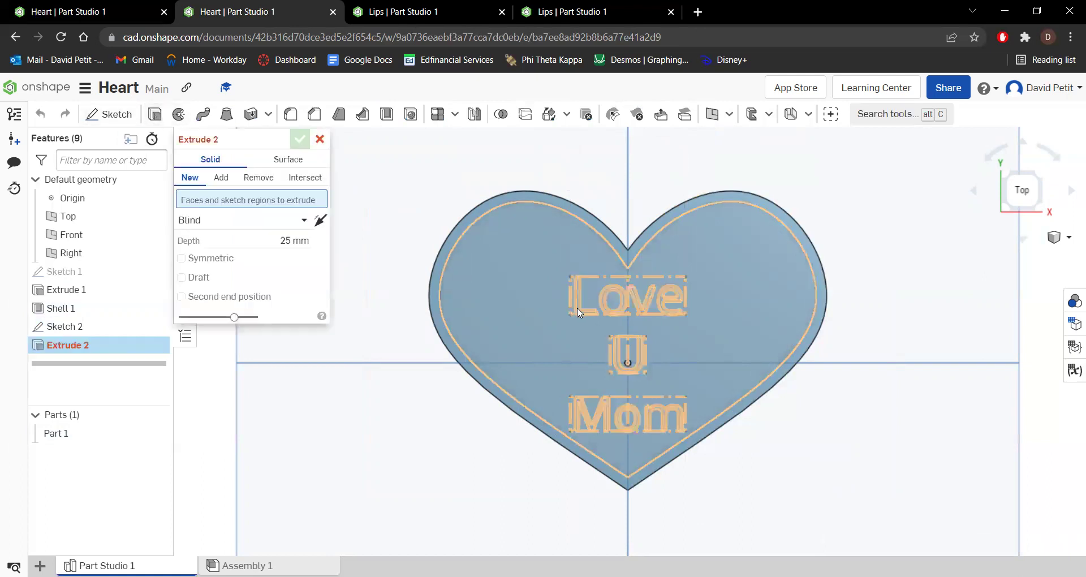
left_click(221, 177)
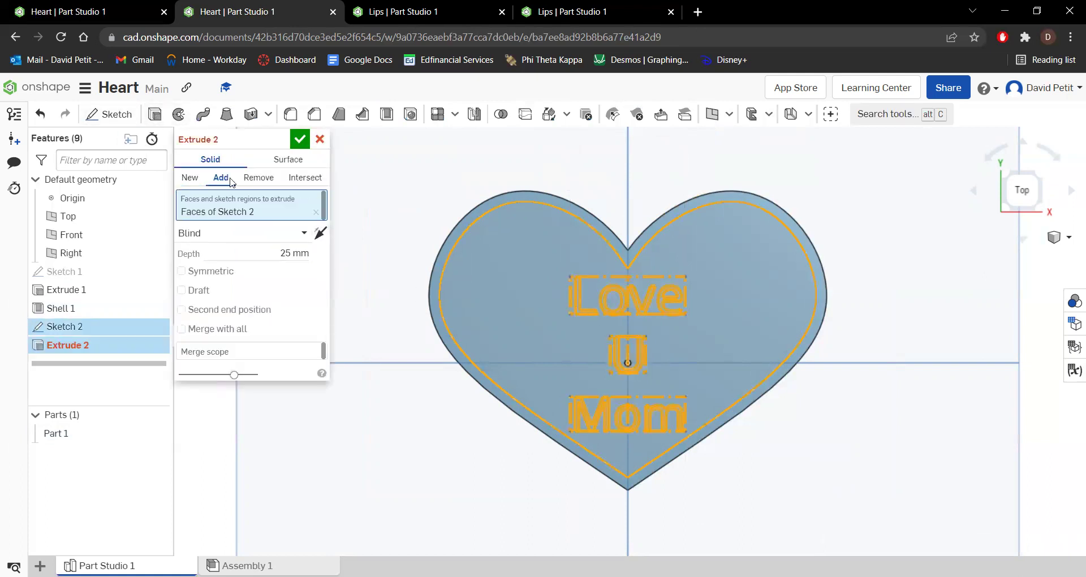
left_click(258, 178)
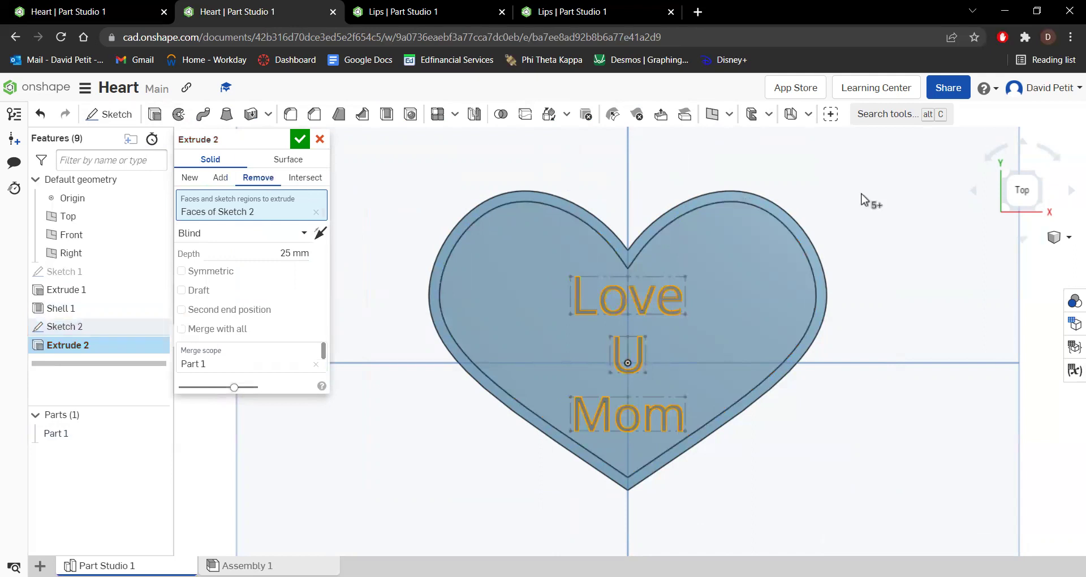
mouse_move(839, 203)
right_mouse_down()
mouse_move(799, 201)
mouse_move(852, 200)
right_mouse_up()
left_click(1022, 193)
left_click(293, 253)
key("BackSpace")
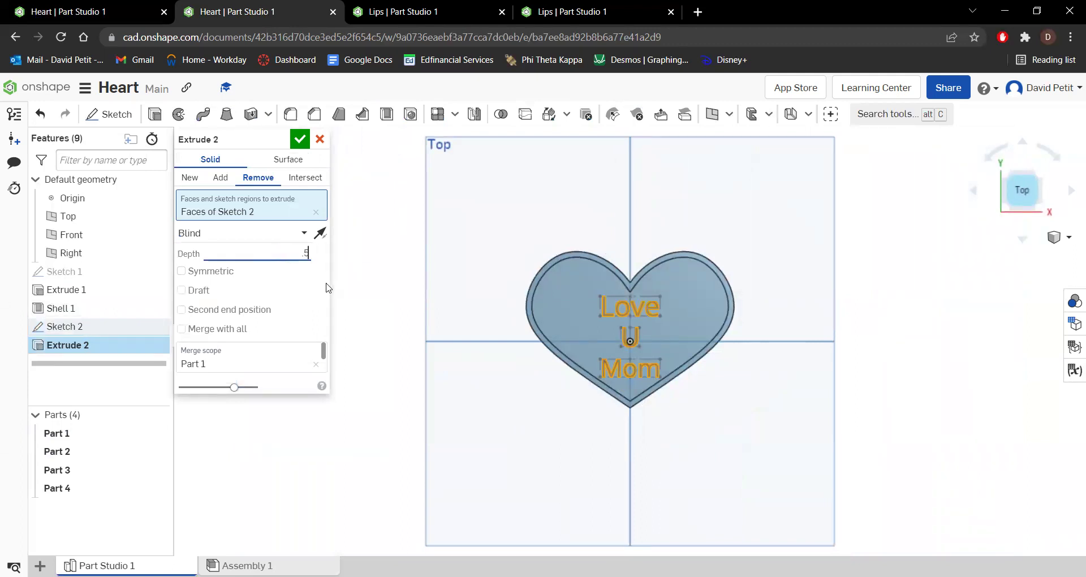
type(".5")
key("Return")
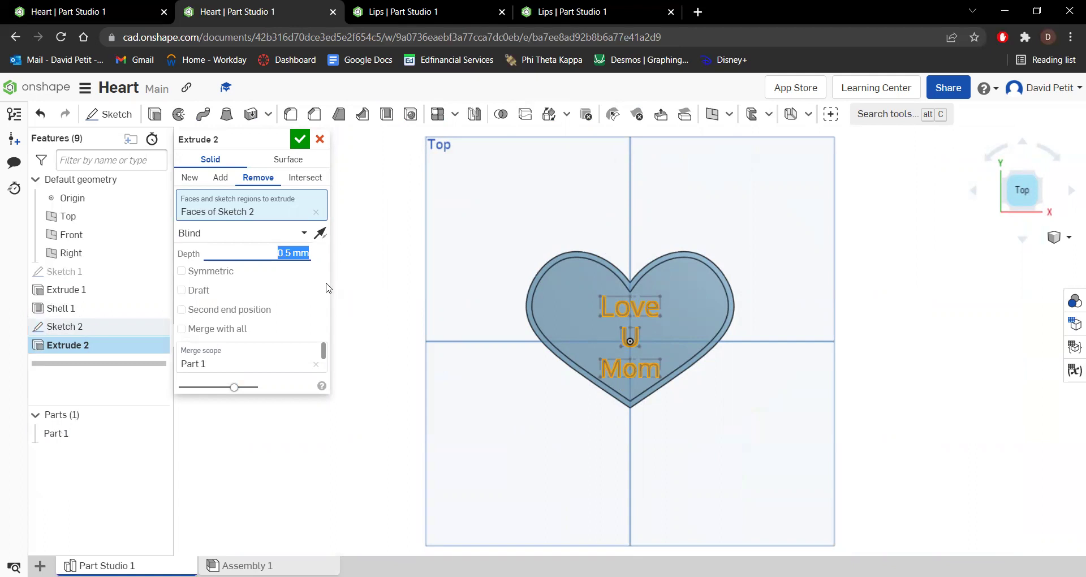
left_click(300, 139)
Start a new sketch on the Top plane for the hanging loop, with the heart viewed from the top.
right_click_drag(792, 312, 810, 337)
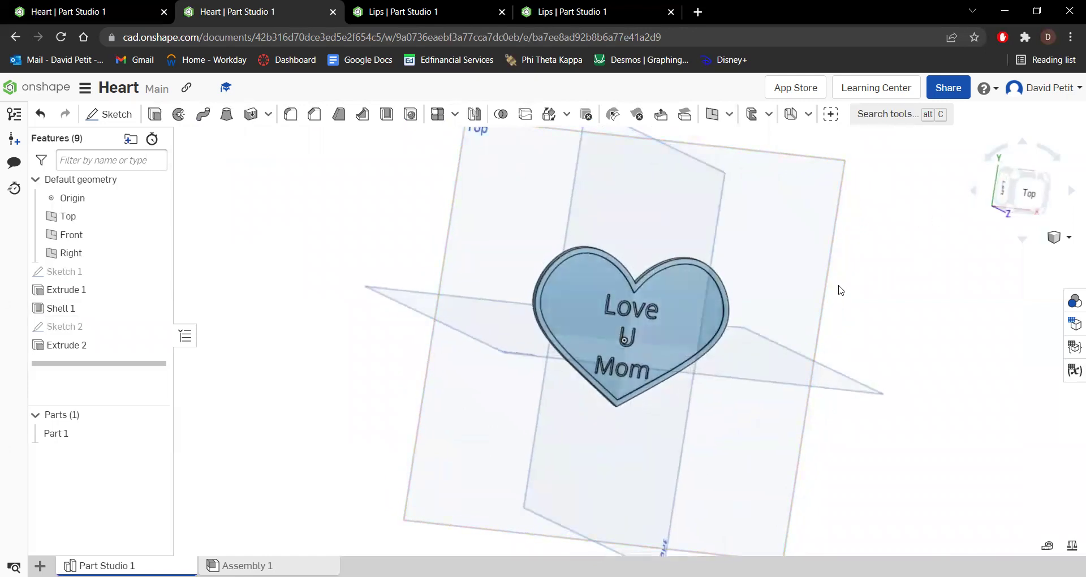
right_click_drag(840, 290, 793, 255)
scroll(665, 261, "up", 3)
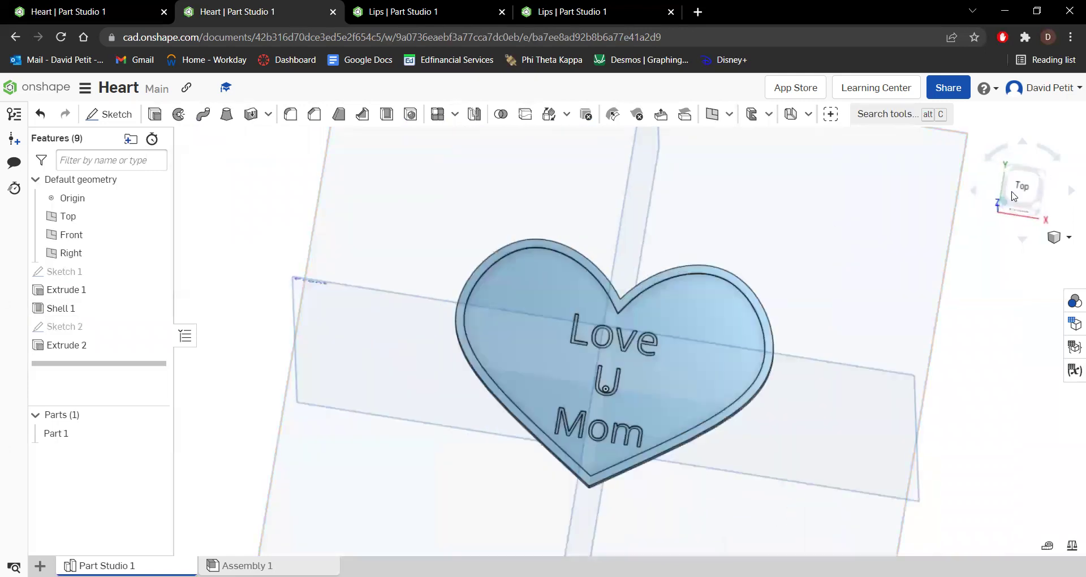
left_click(1018, 187)
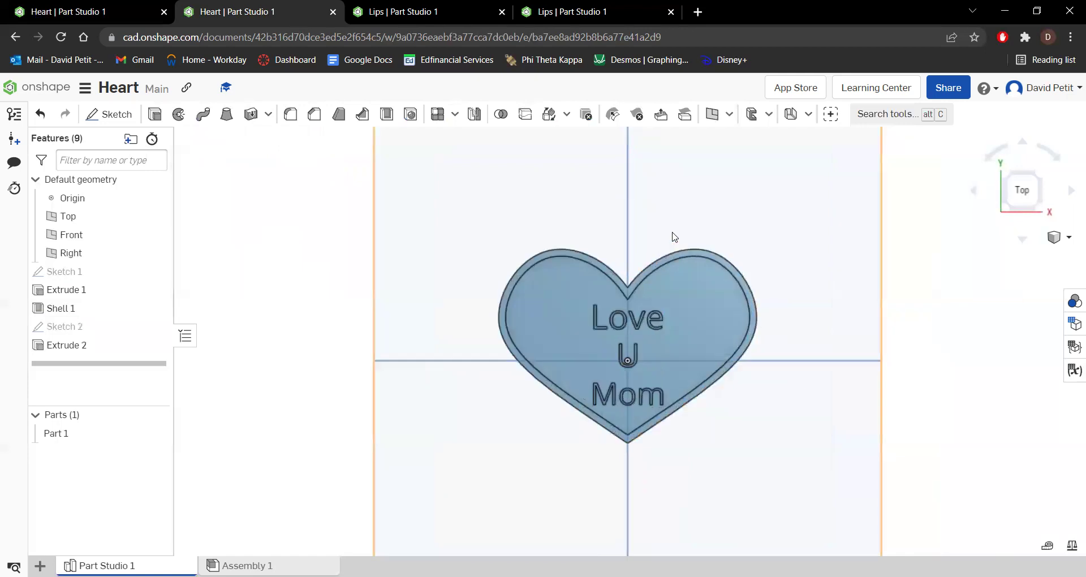
left_click(109, 113)
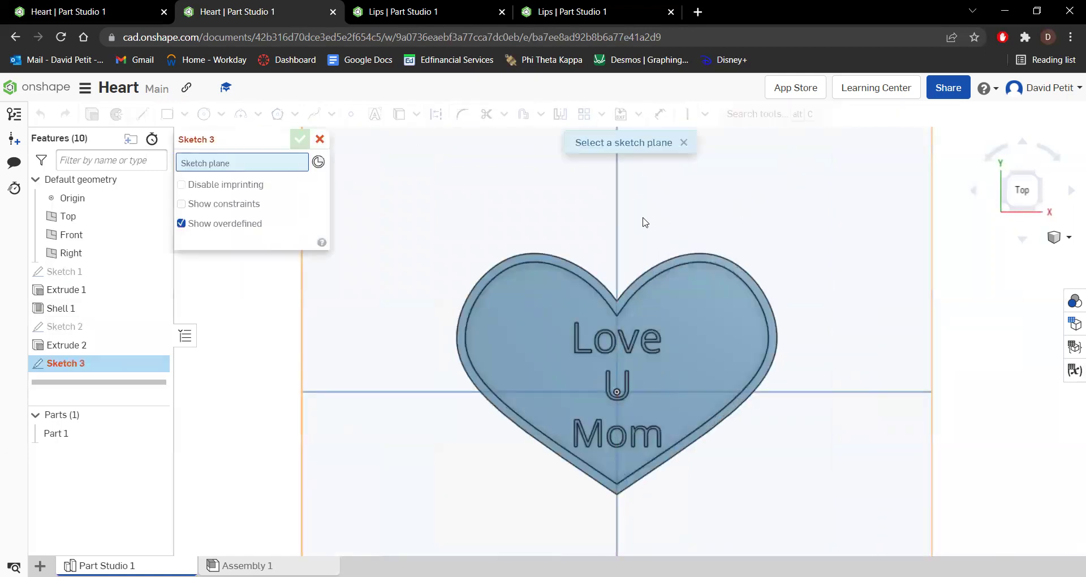
left_click(645, 238)
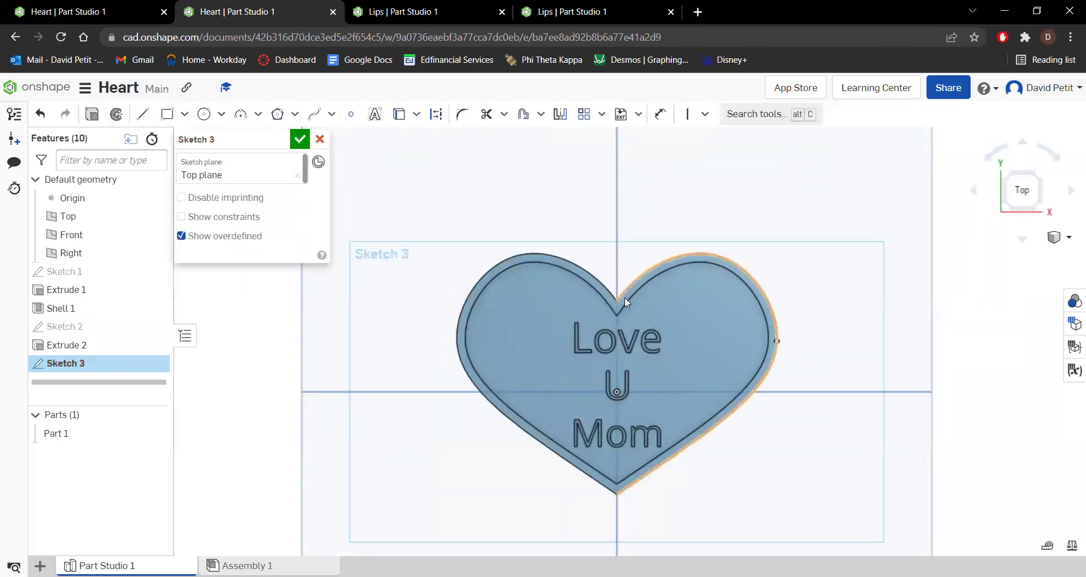
left_click(203, 113)
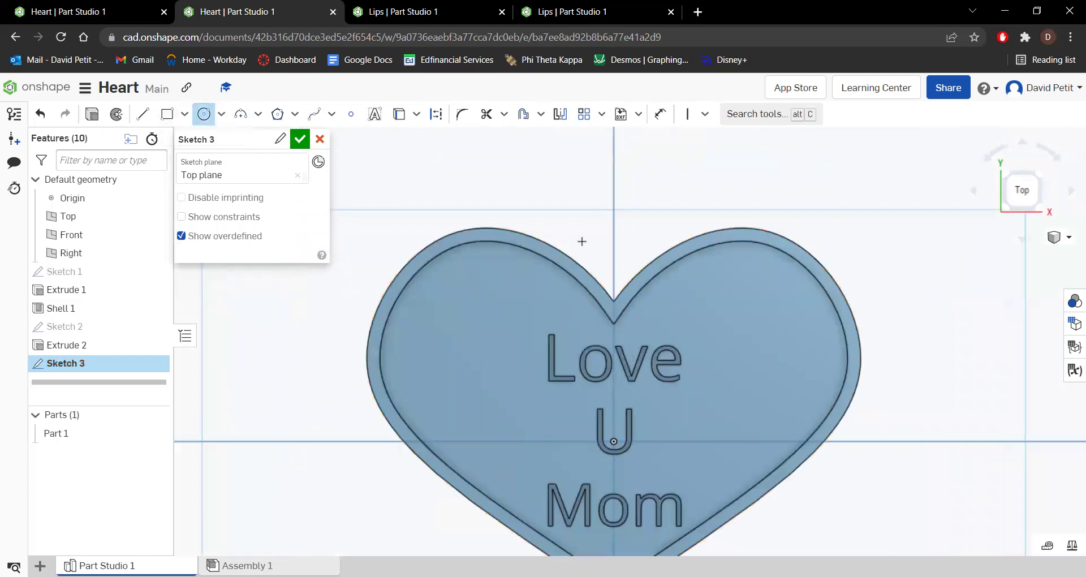
left_click(614, 272)
left_click(626, 284)
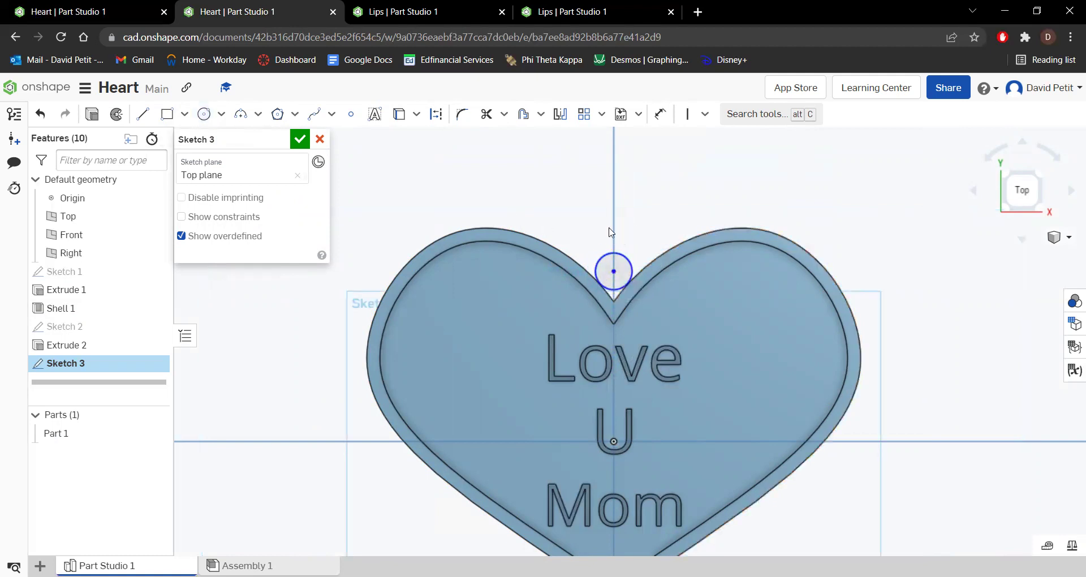
key("ctrl+z")
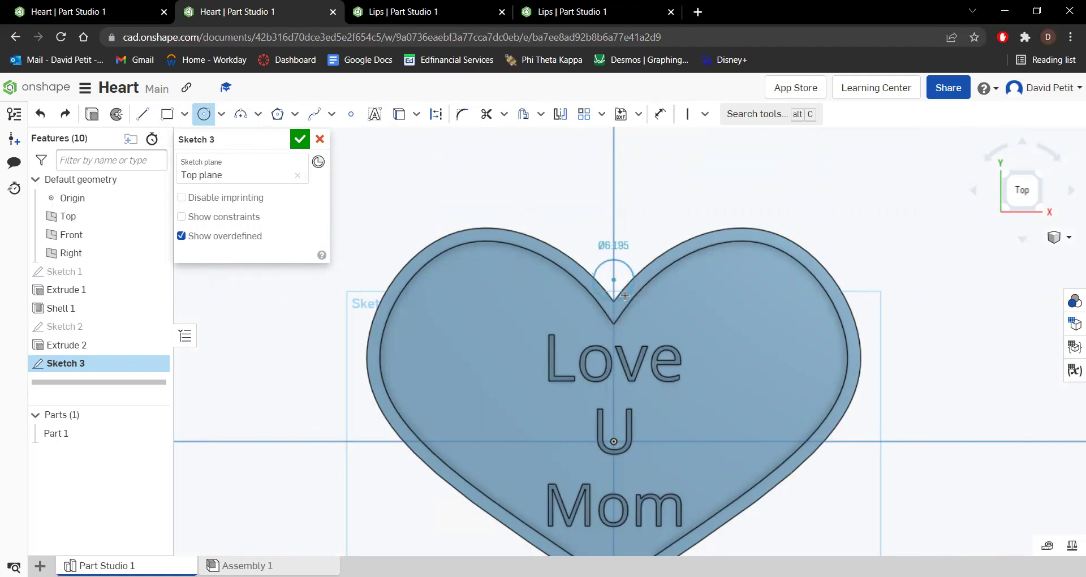
Sketch two concentric circles about 6.2 mm and 8.1 mm in diameter in the heart's notch, centred on its vertical axis.
left_click(625, 295)
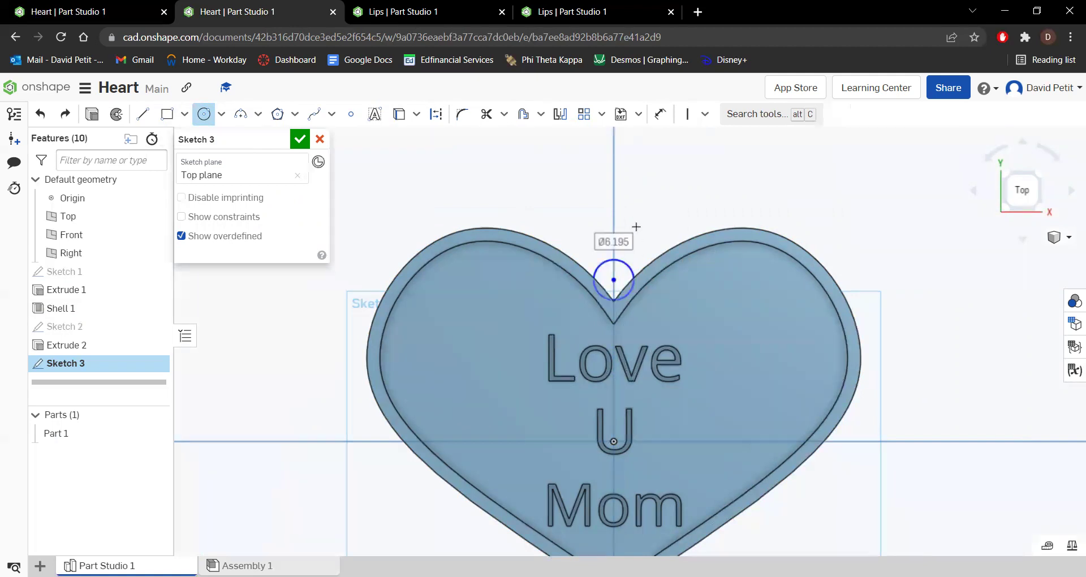
left_click(614, 279)
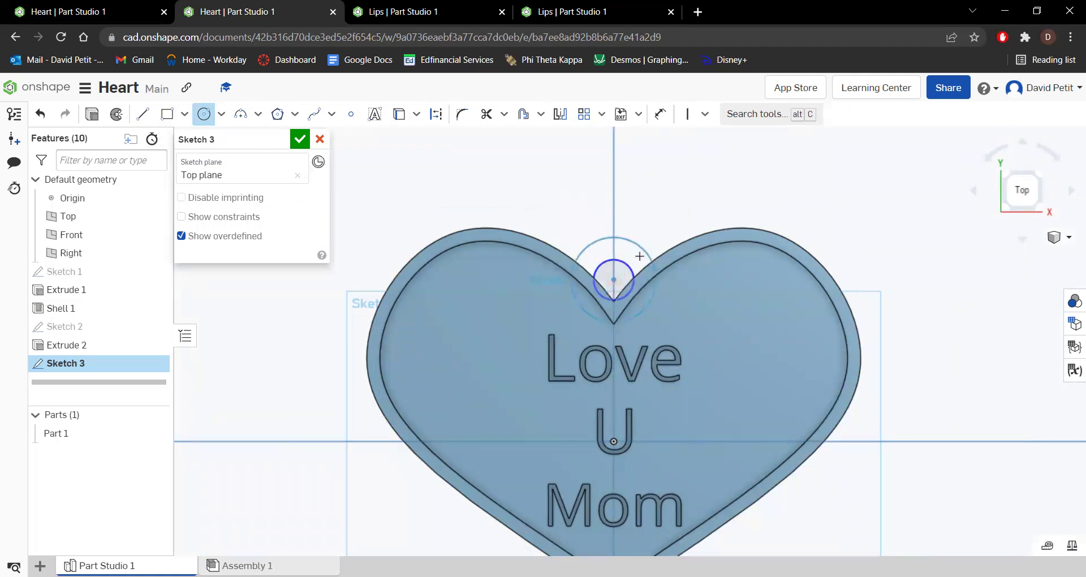
left_click(635, 294)
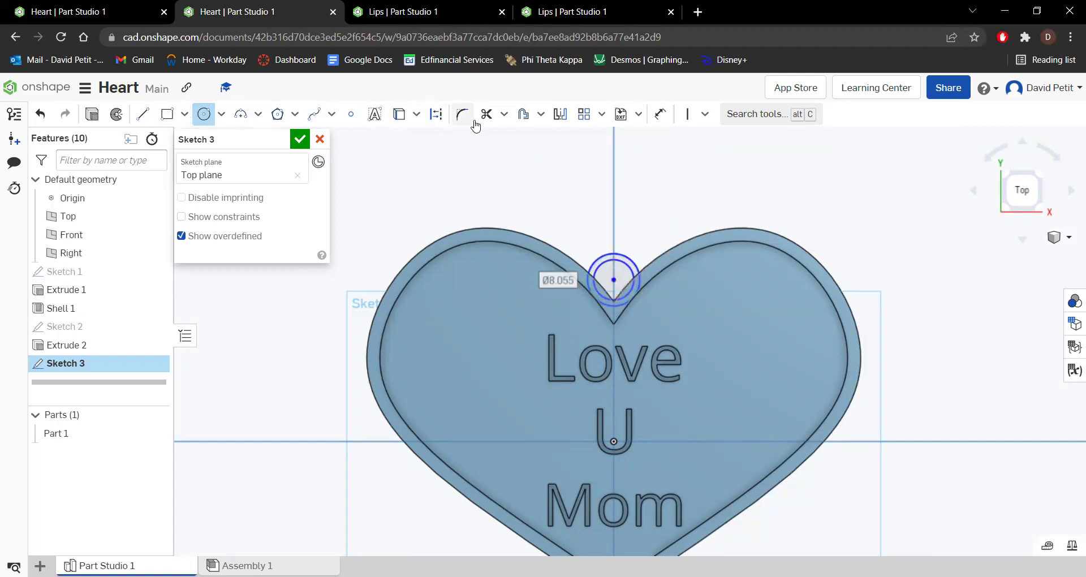
Dimension the loop's outer circle to 8 mm and inner circle to 5 mm in diameter, and finish the sketch.
left_click(660, 114)
left_click(624, 253)
left_click(639, 209)
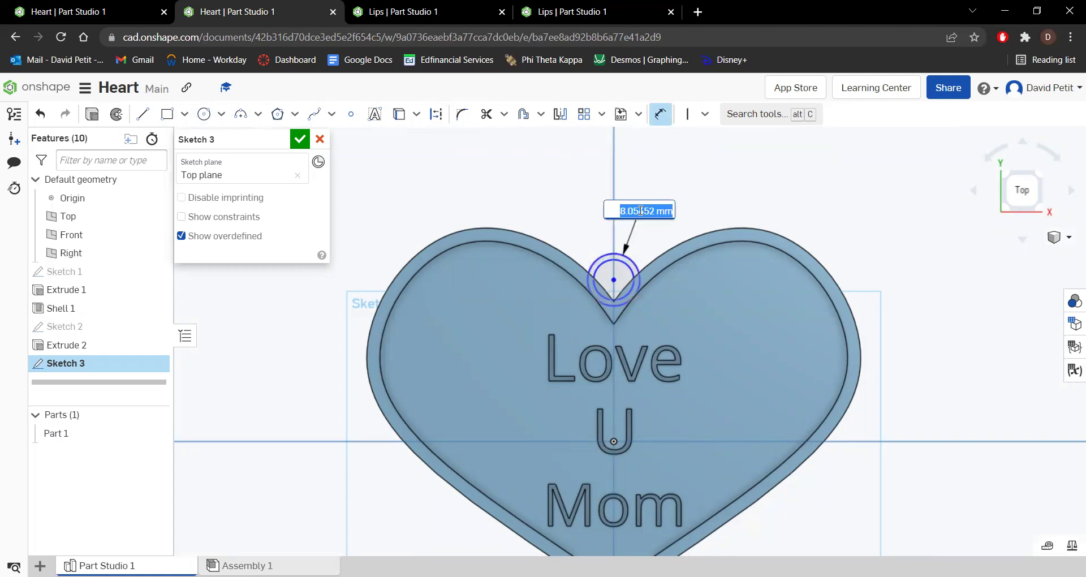
type("8")
key("Return")
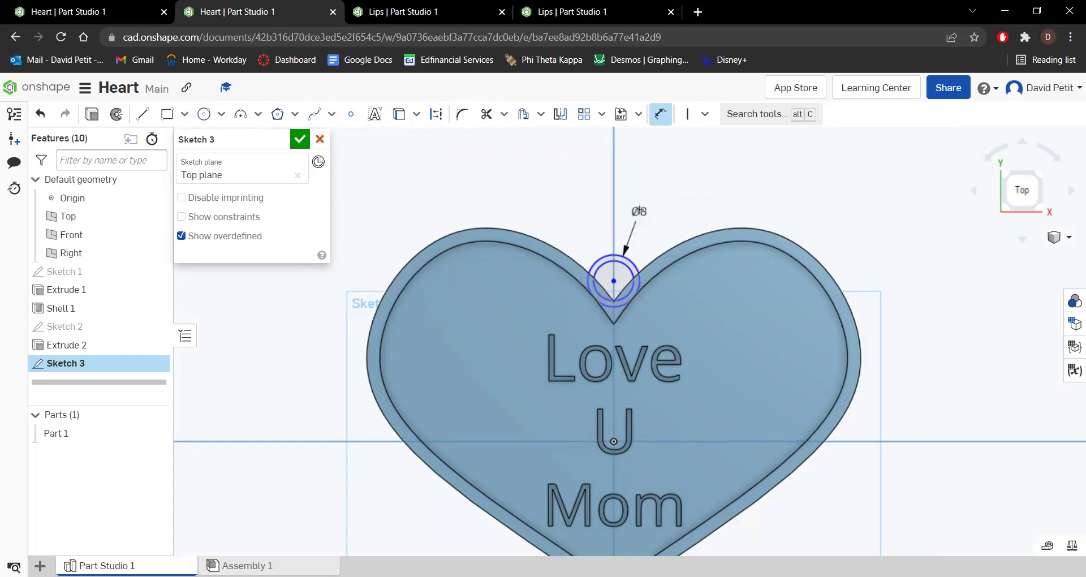
left_click(627, 270)
left_click(591, 219)
type("5")
key("Return")
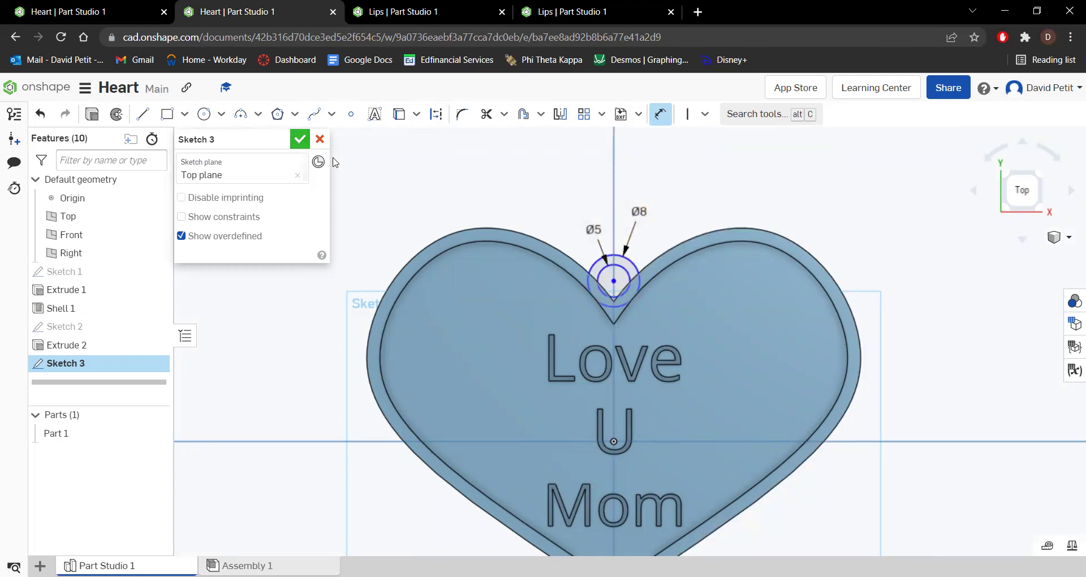
left_click(300, 139)
Extrude the ring between the two circles 2.5 mm, adding it to the heart as the hanging loop.
left_click(153, 114)
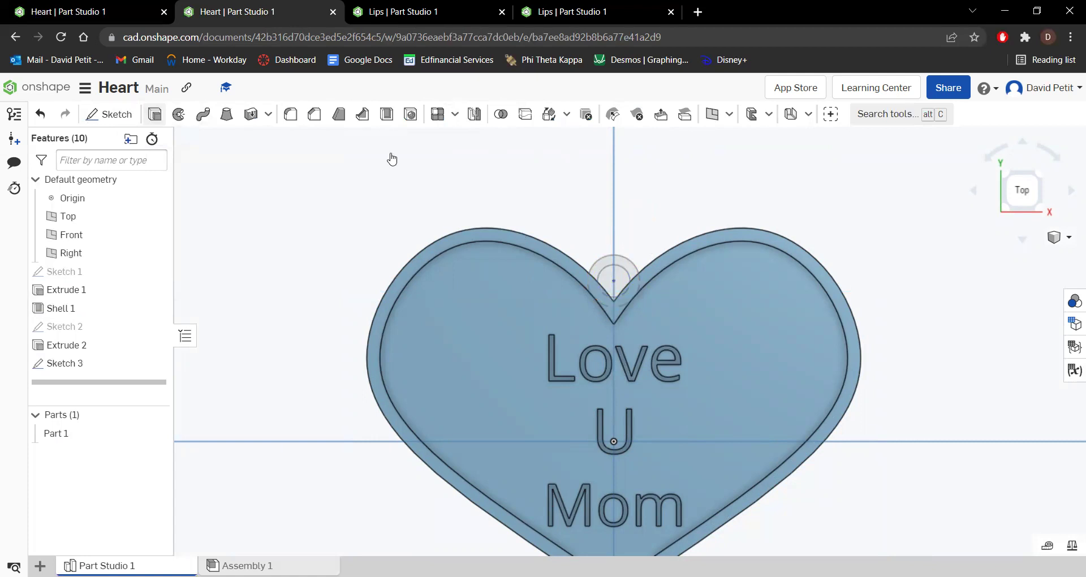
left_click(627, 267)
right_click_drag(776, 189, 749, 212)
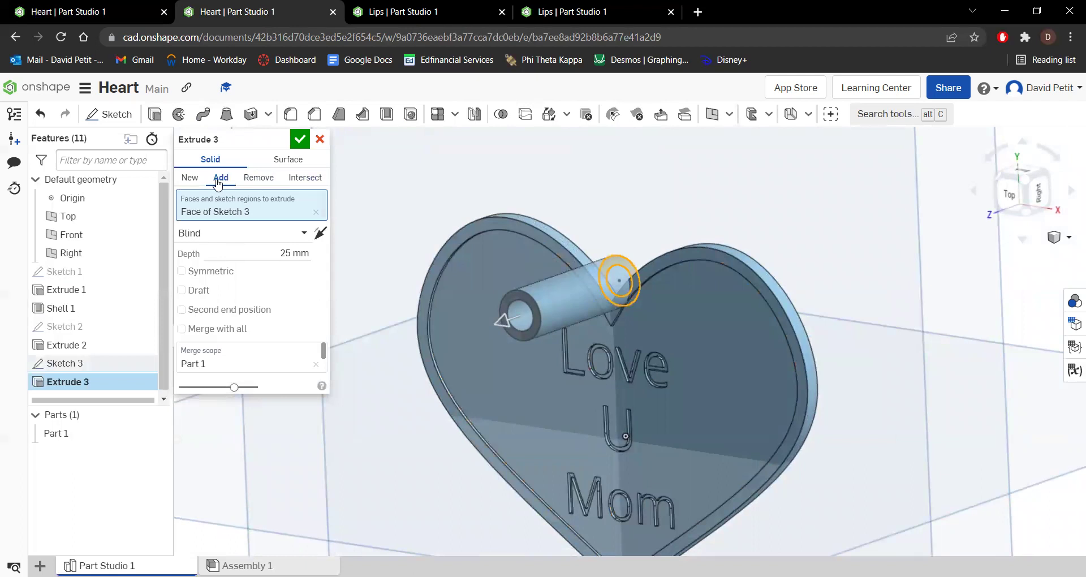
left_click(284, 252)
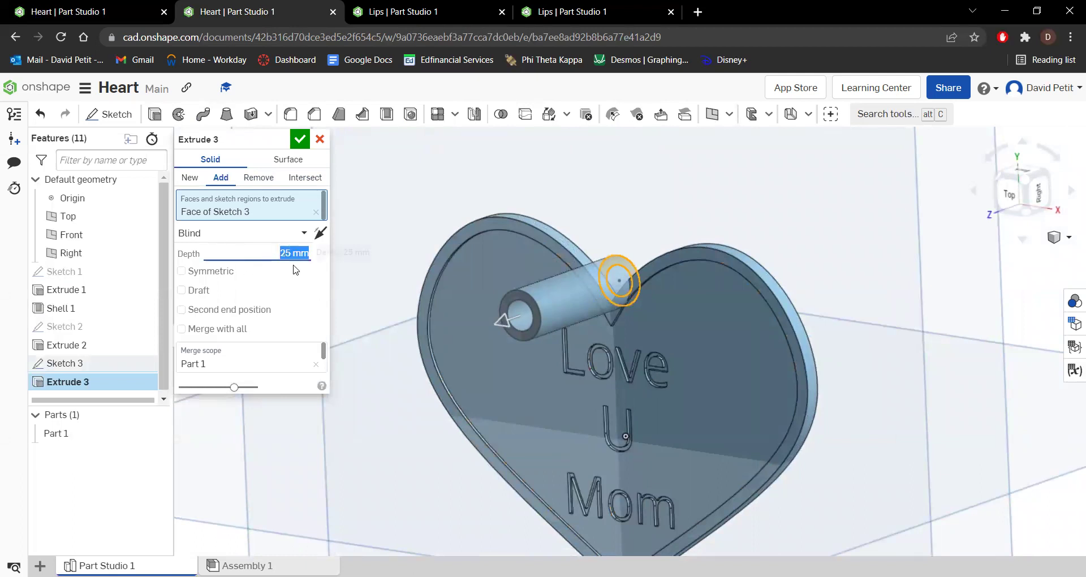
type("2.5")
key("Return")
left_click(300, 138)
right_click_drag(722, 373, 973, 306)
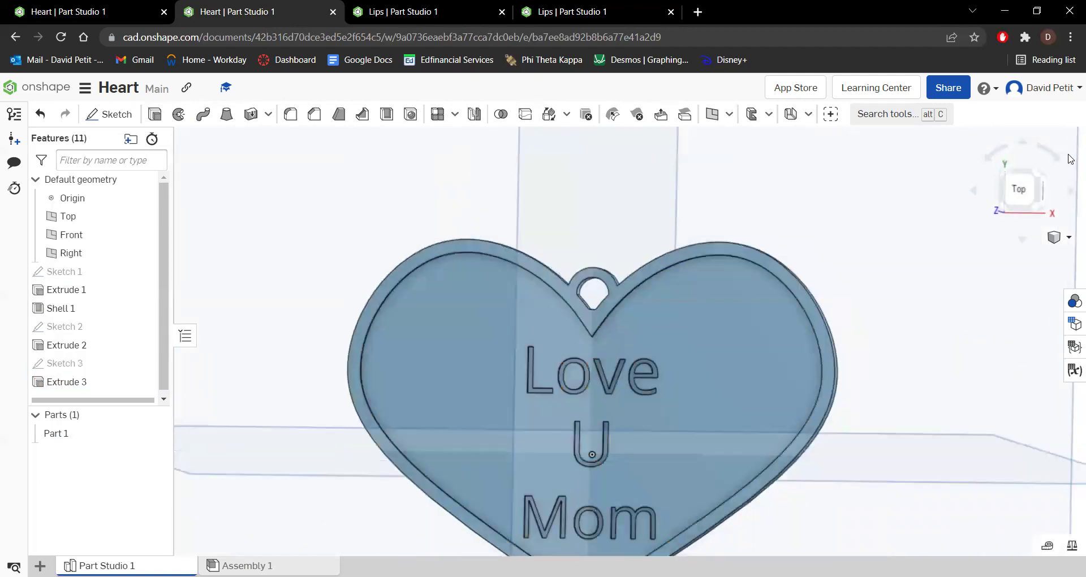
left_click(1016, 189)
scroll(668, 307, "up", 2)
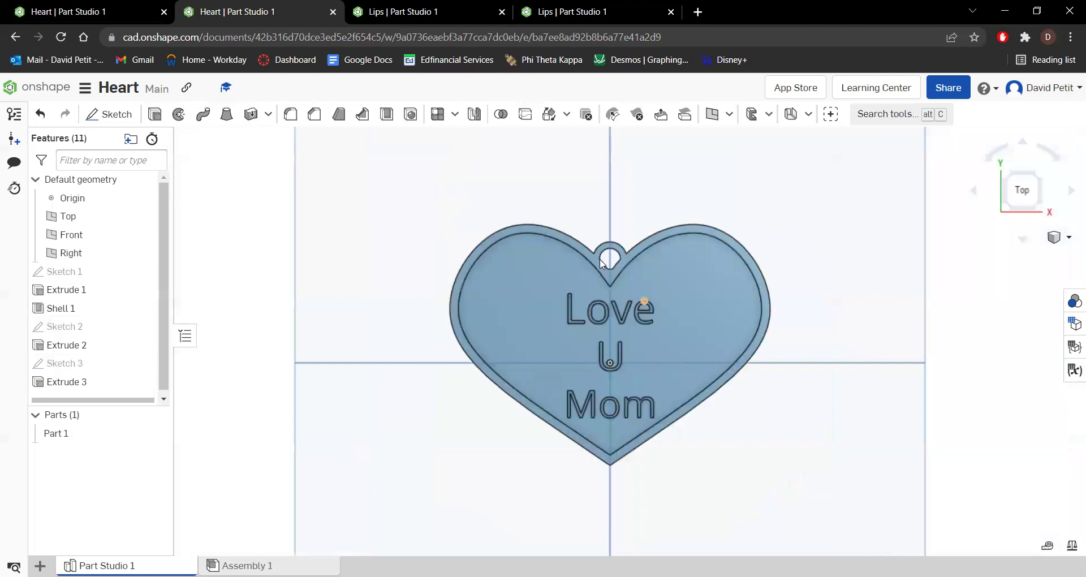